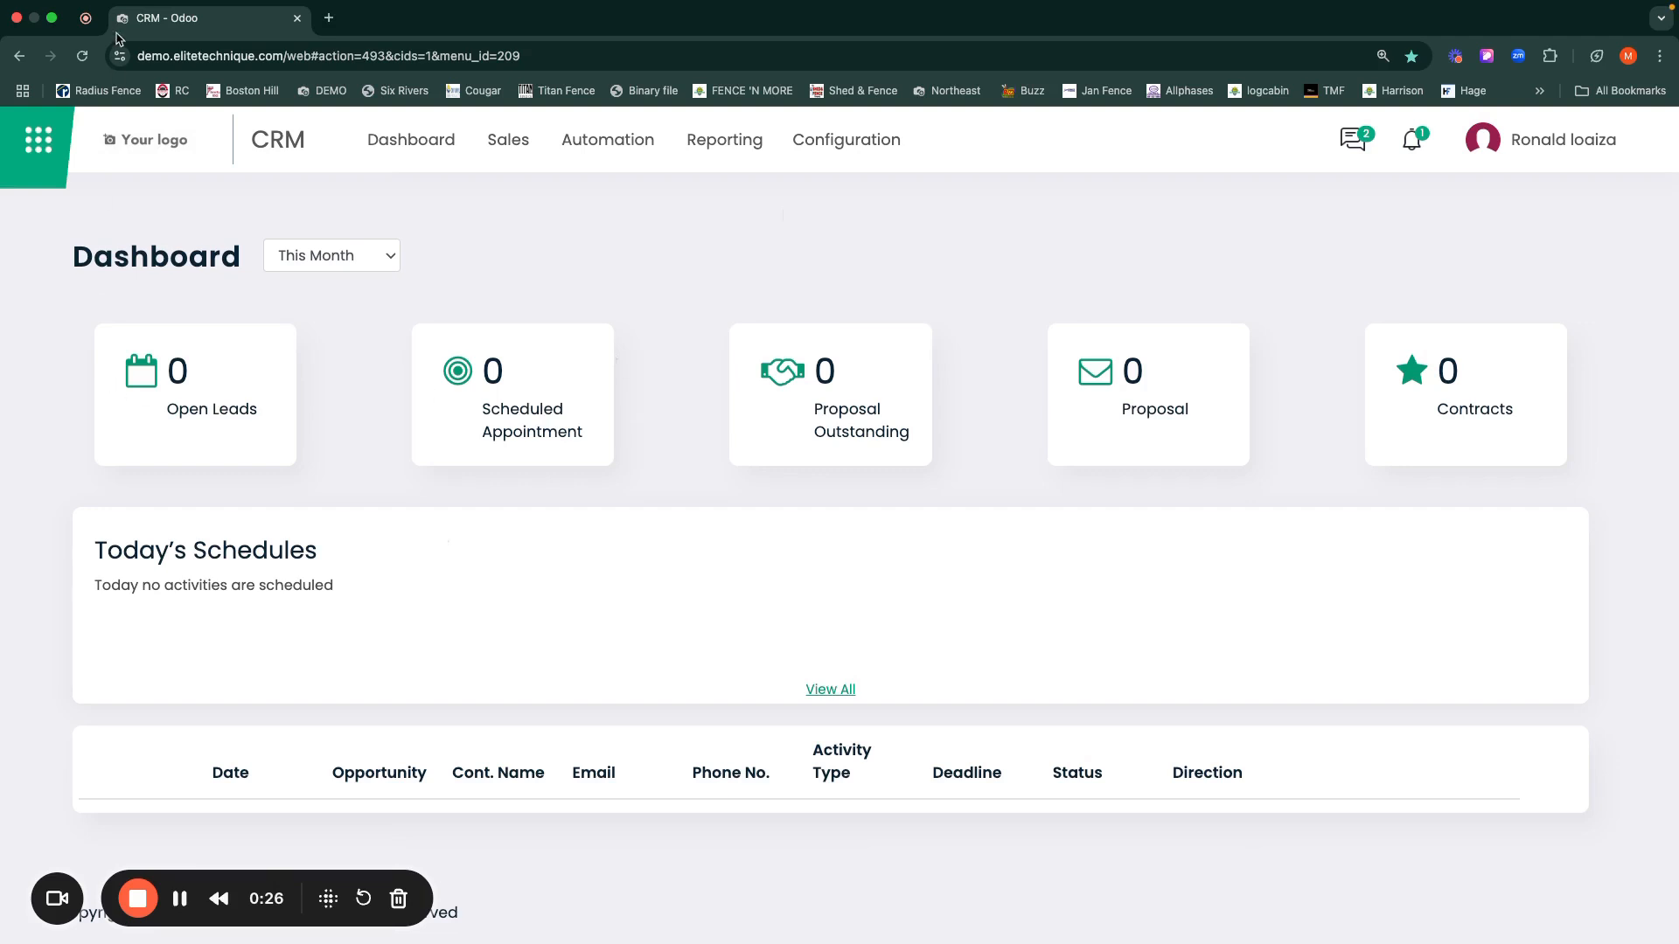
Step: Open Settings from the app sidebar and go to the Manage Users list
left_click(38, 146)
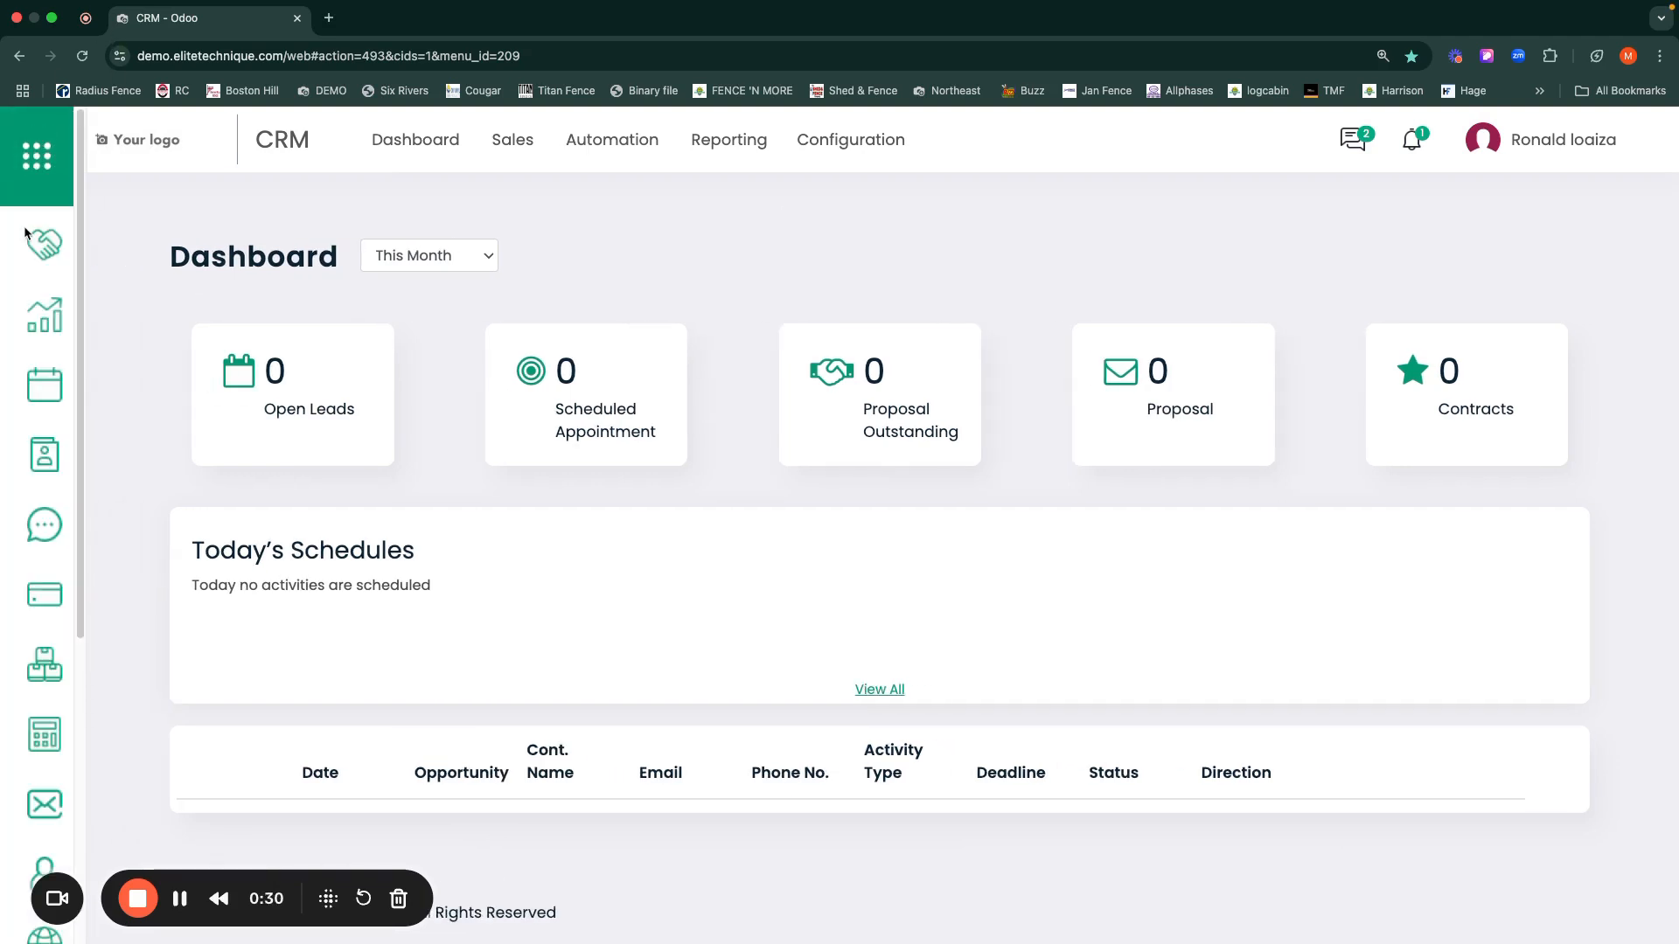
scroll(23, 477, "down", 5)
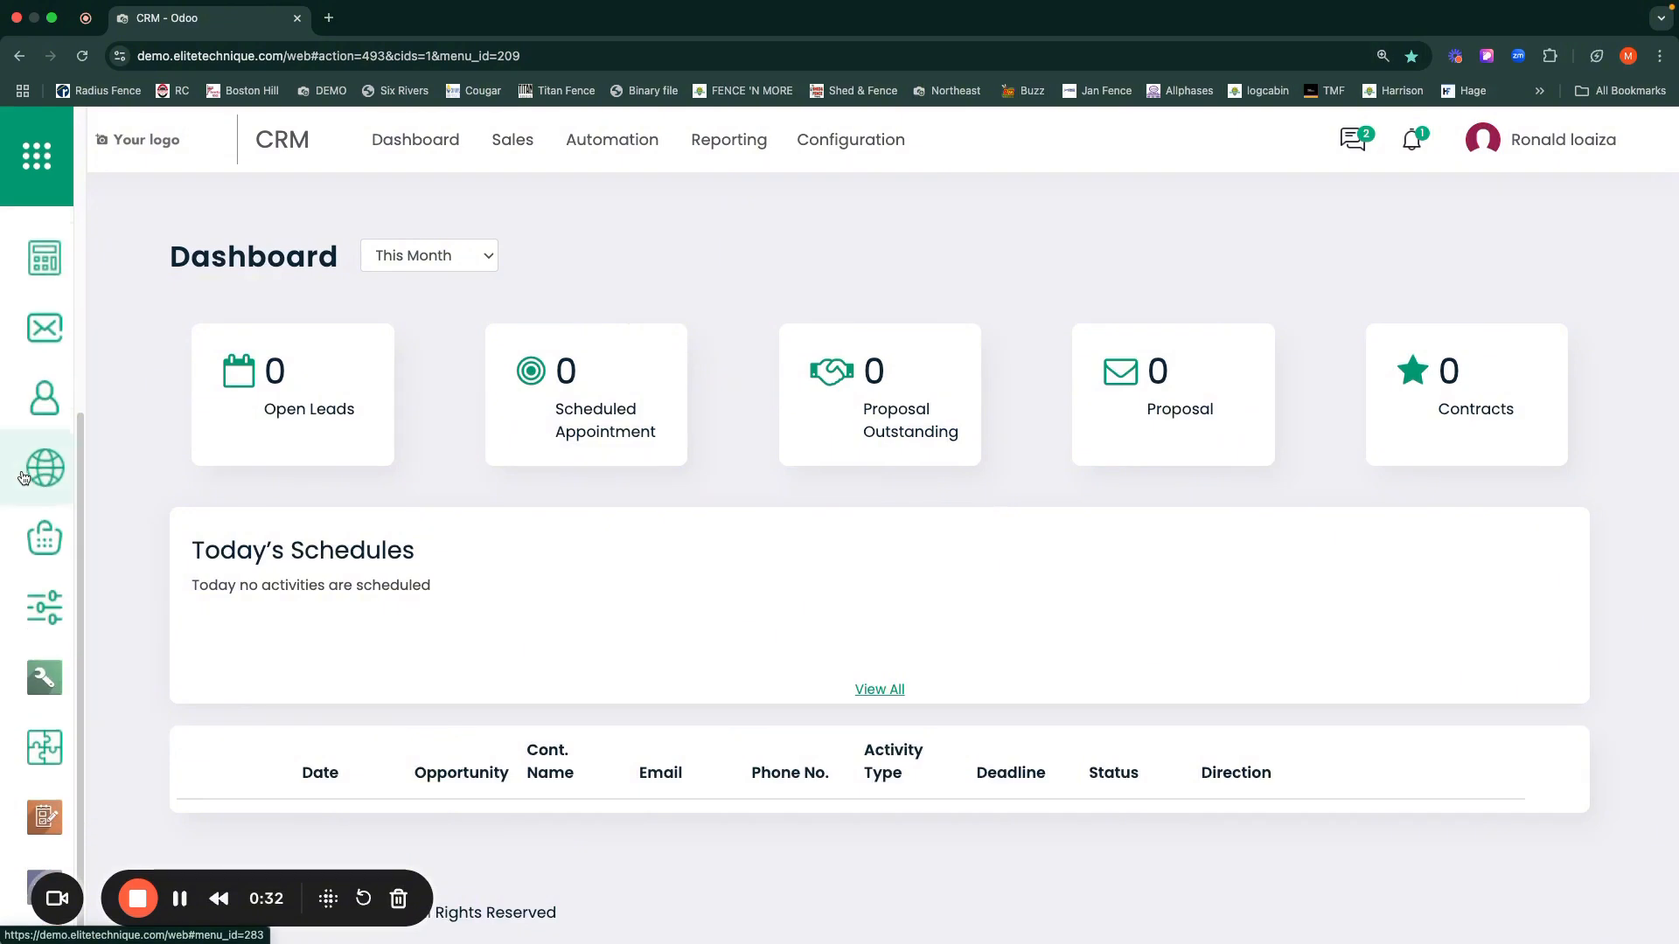
left_click(23, 619)
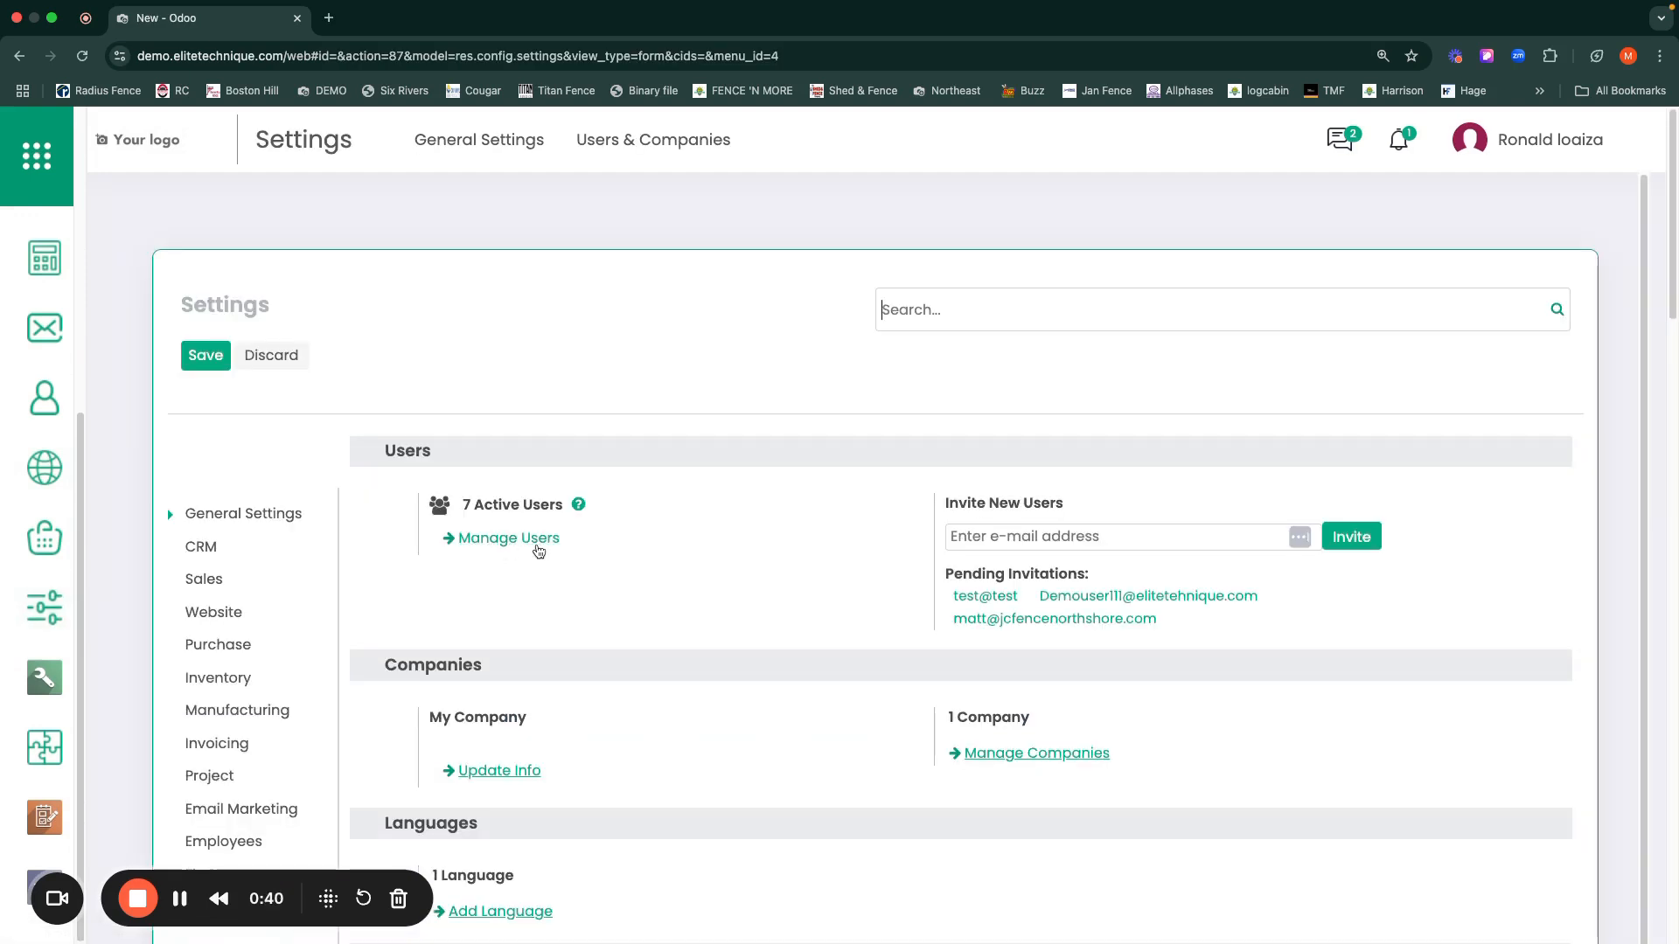
left_click(488, 541)
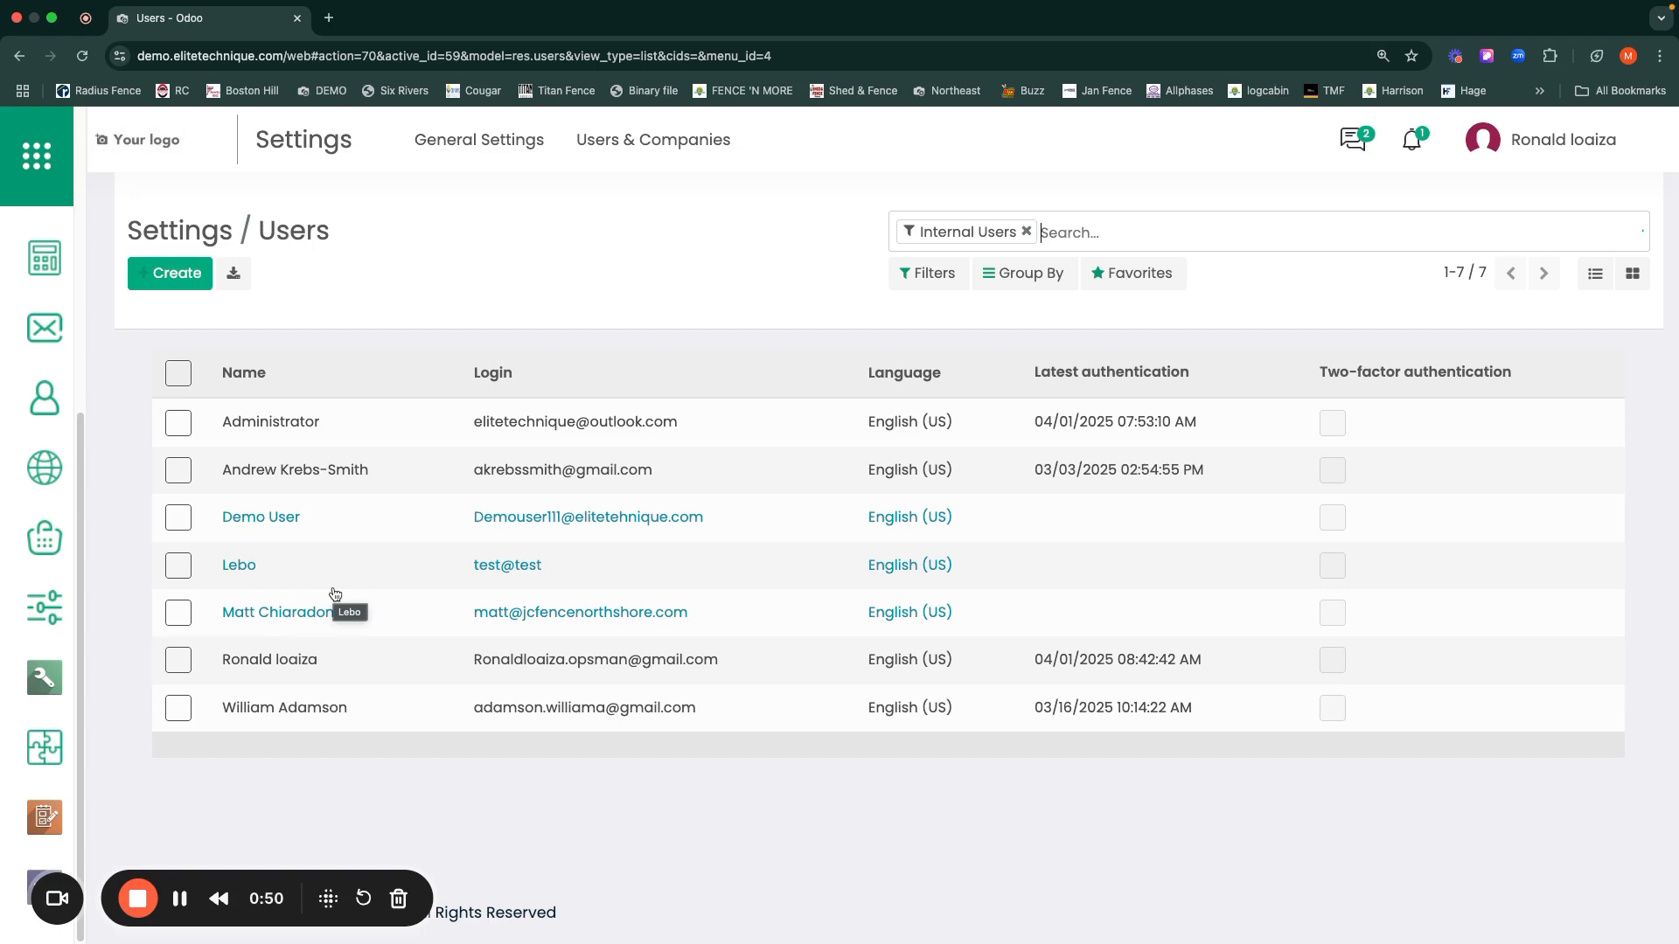
Step: Create a new user and enter the person's full name and e-mail address
left_click(172, 276)
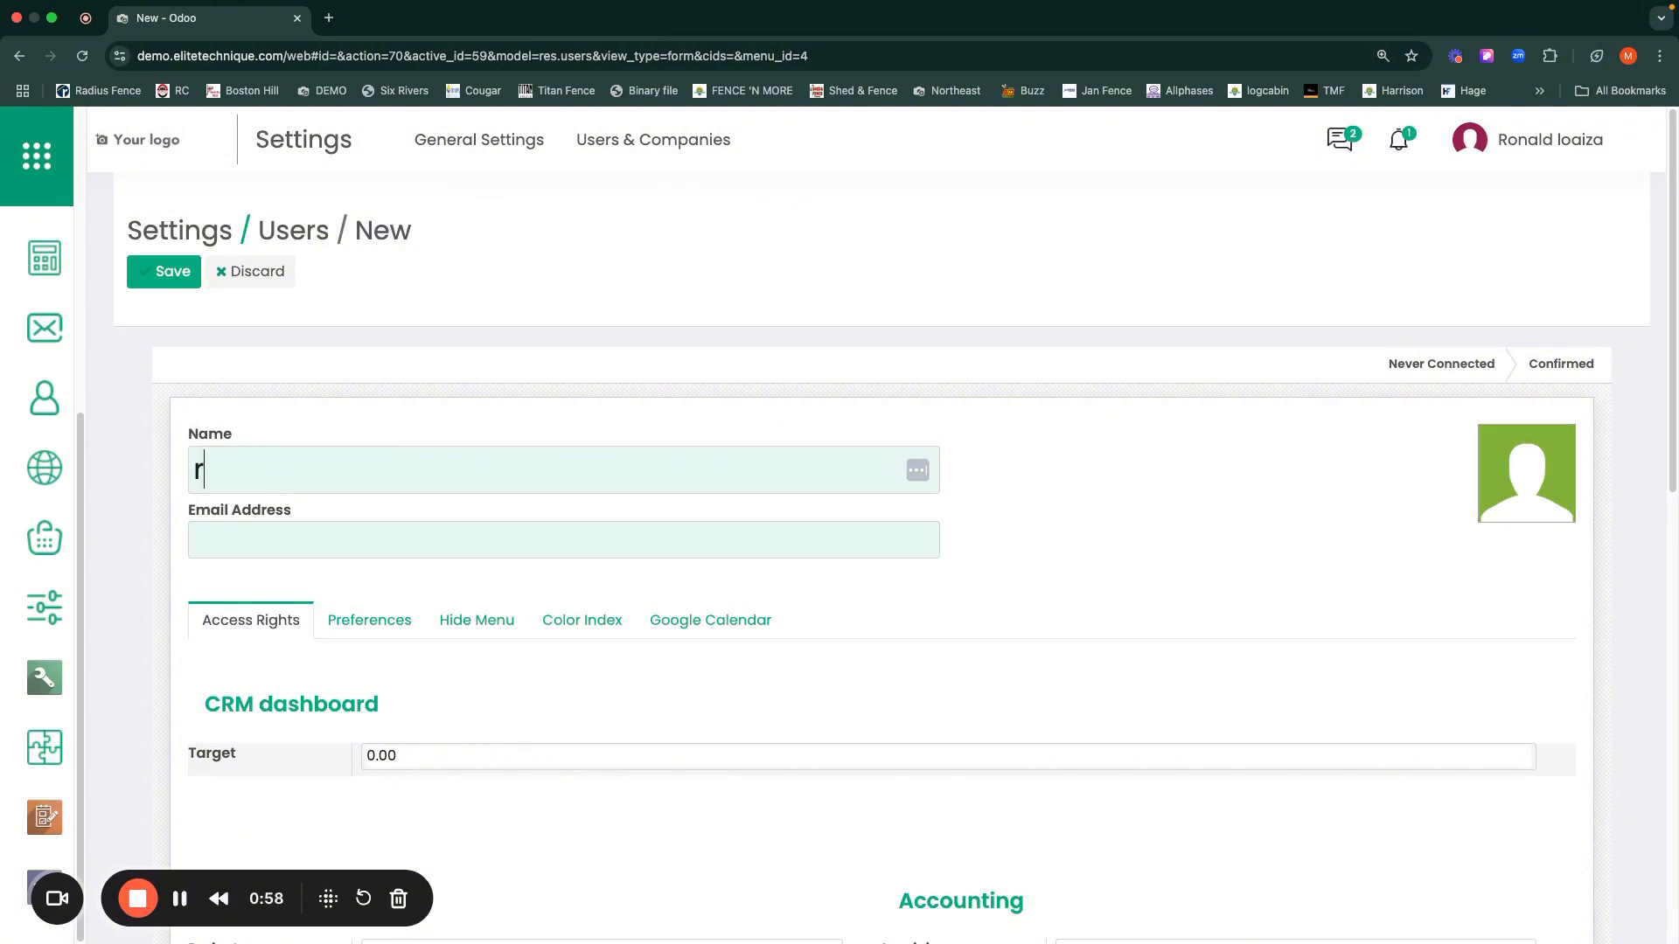
type("Ronald L")
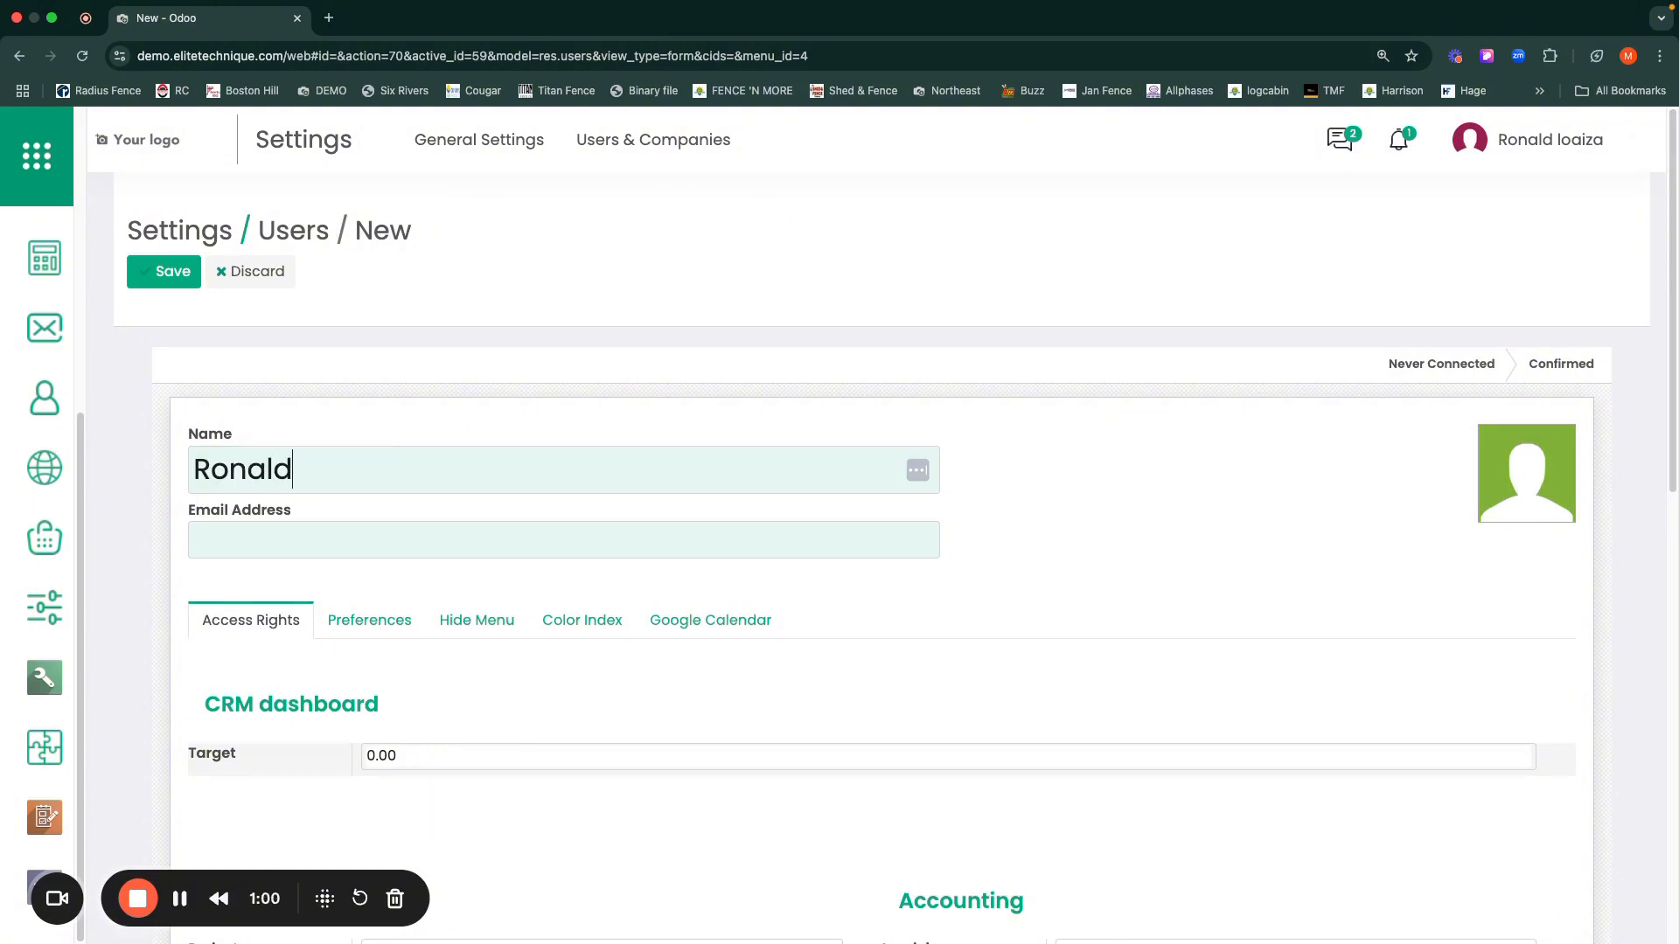
left_click(274, 549)
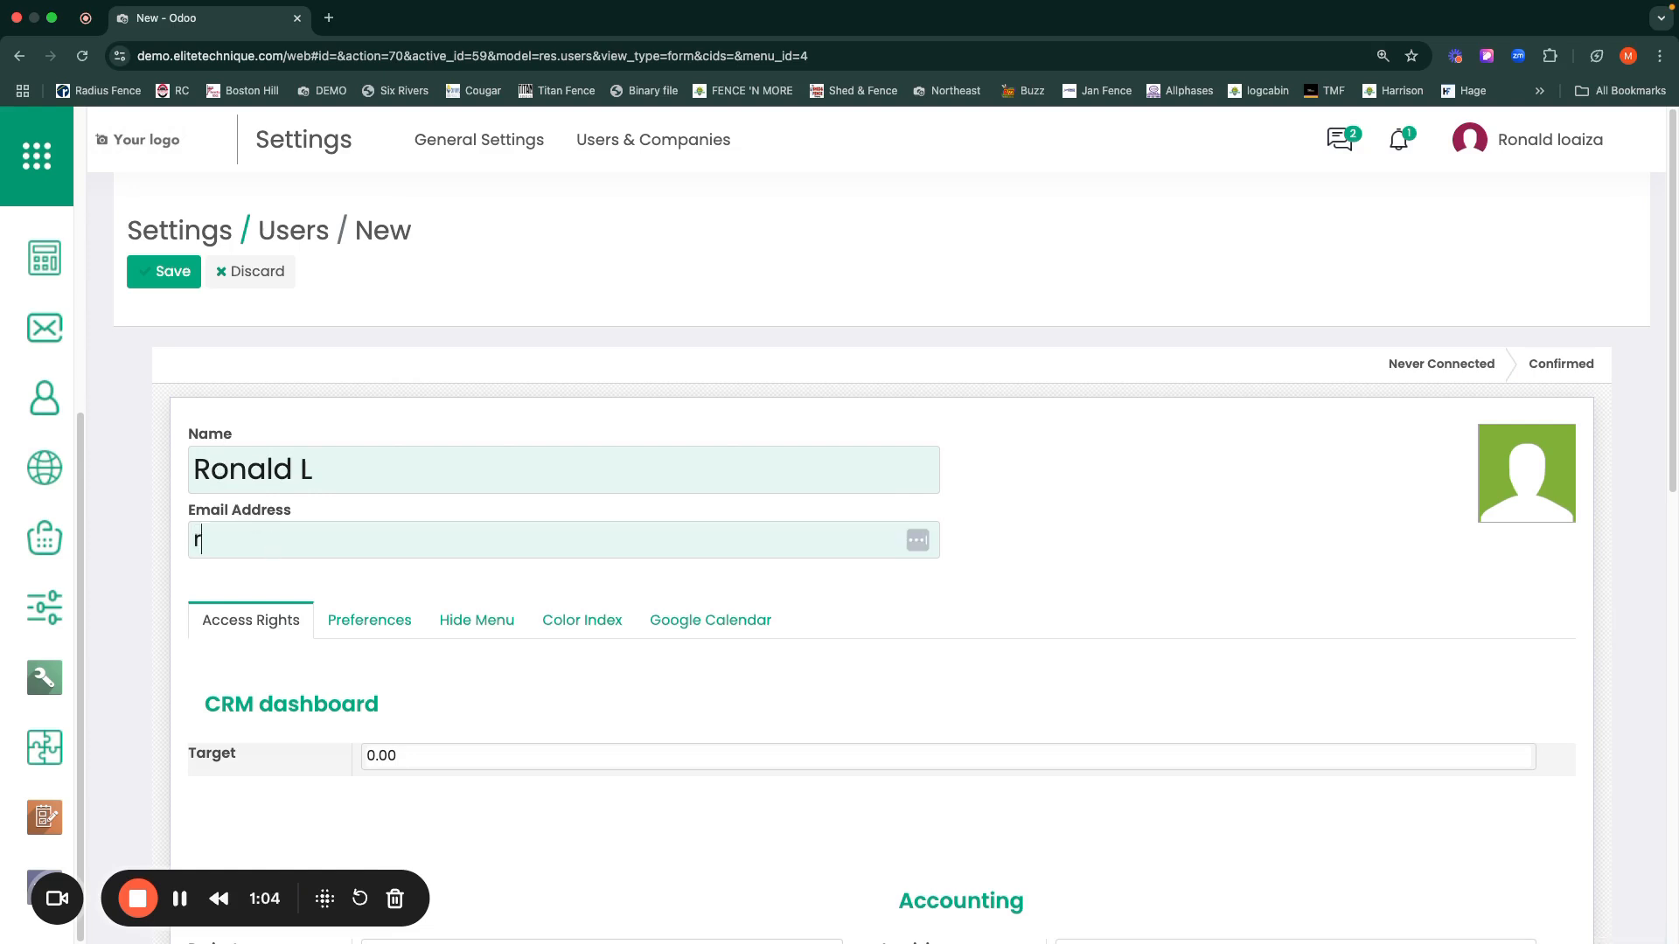
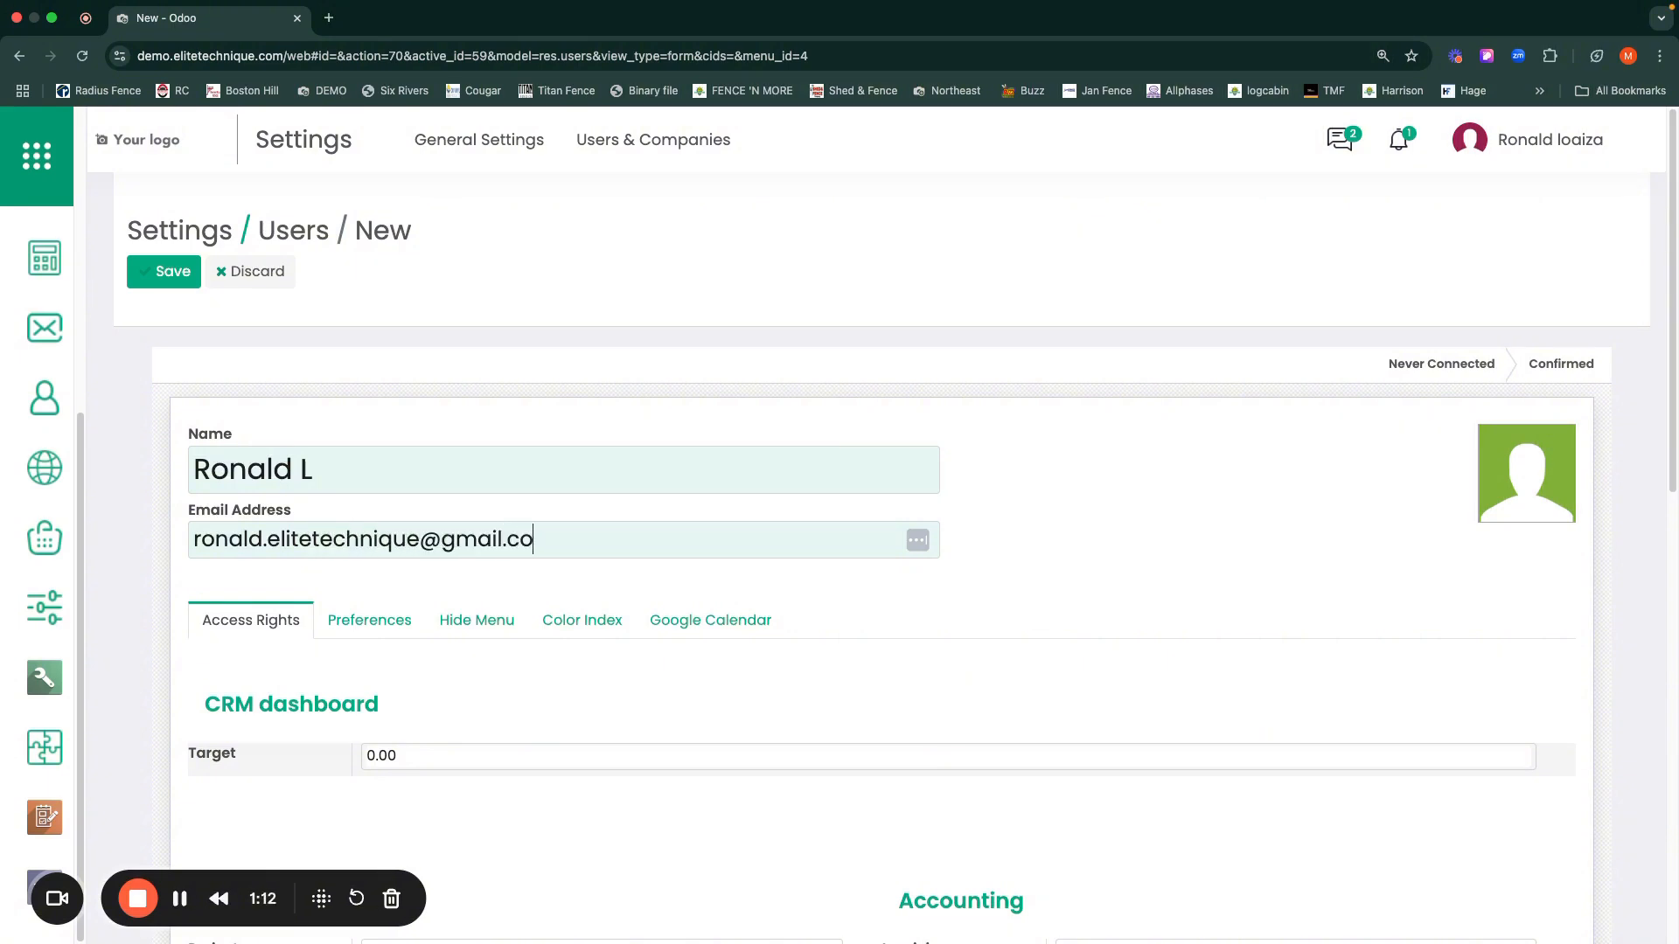
Step: Set the user's Administration access to Access Rights
scroll(600, 613, "down", 3)
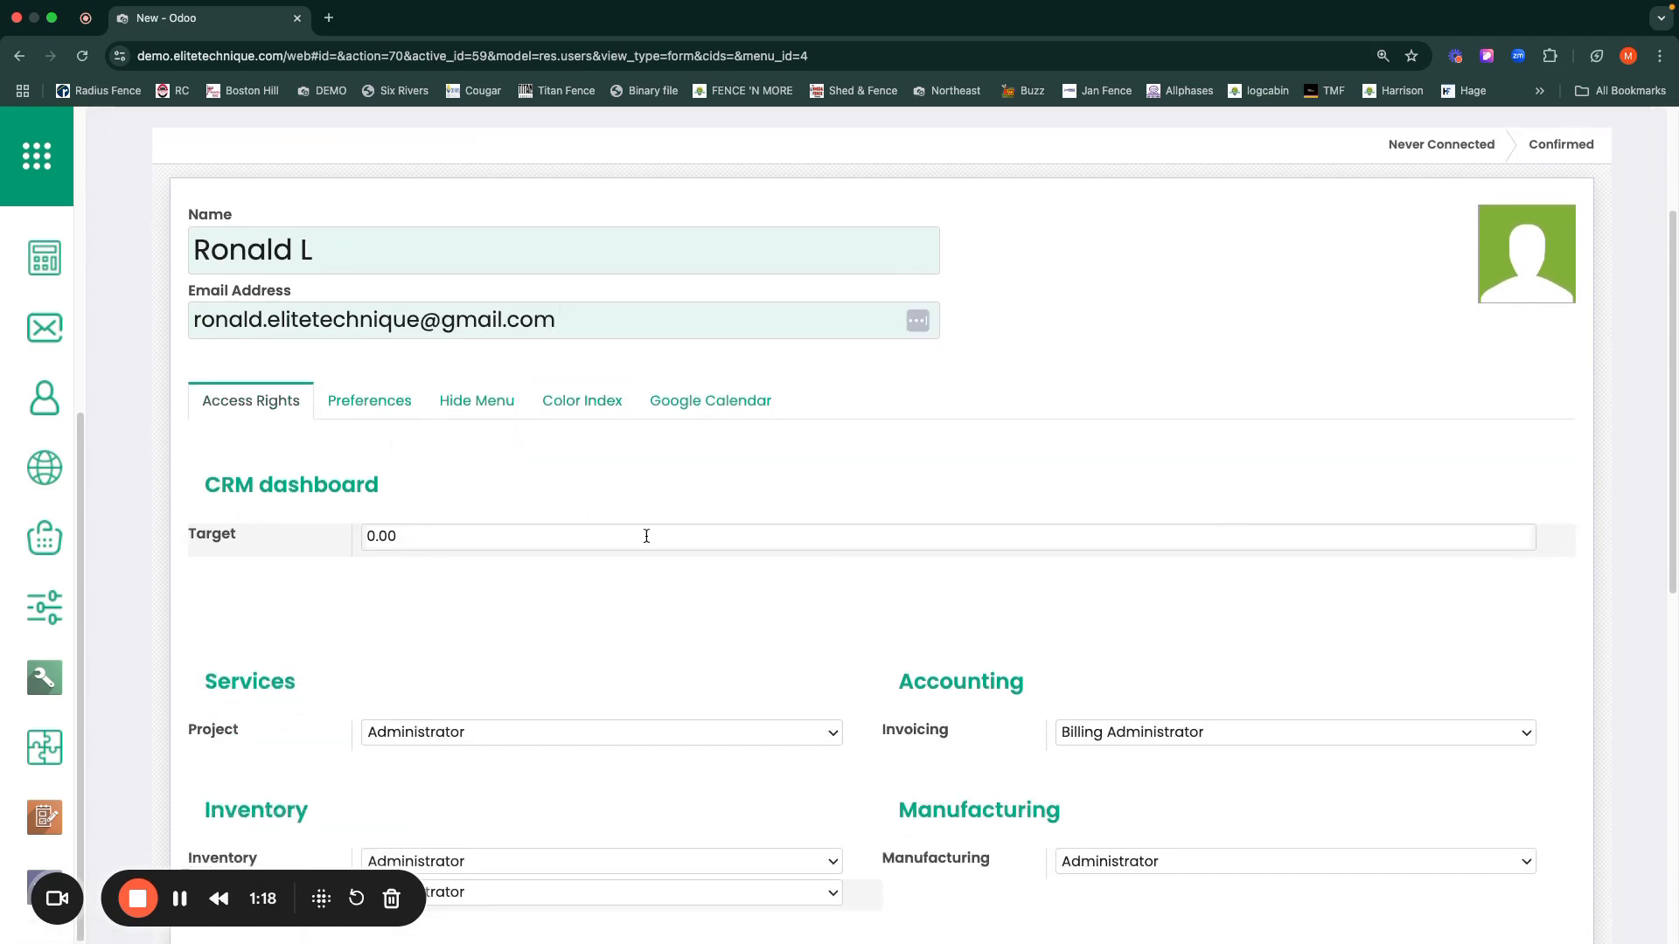
scroll(647, 538, "down", 5)
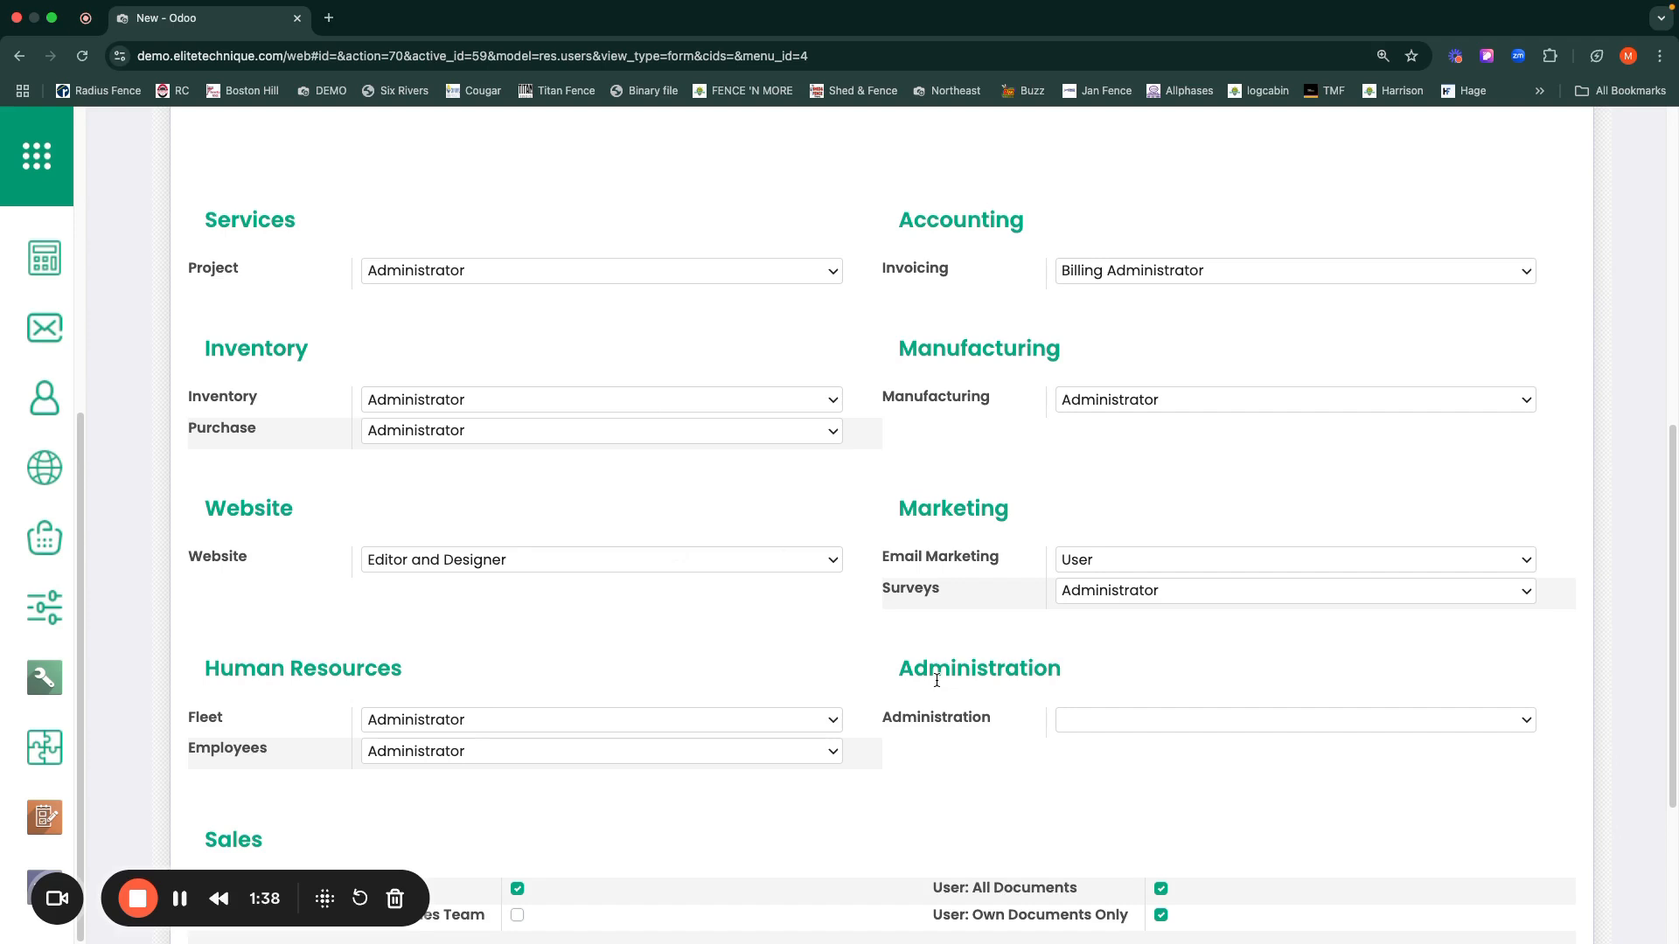
left_click(1088, 721)
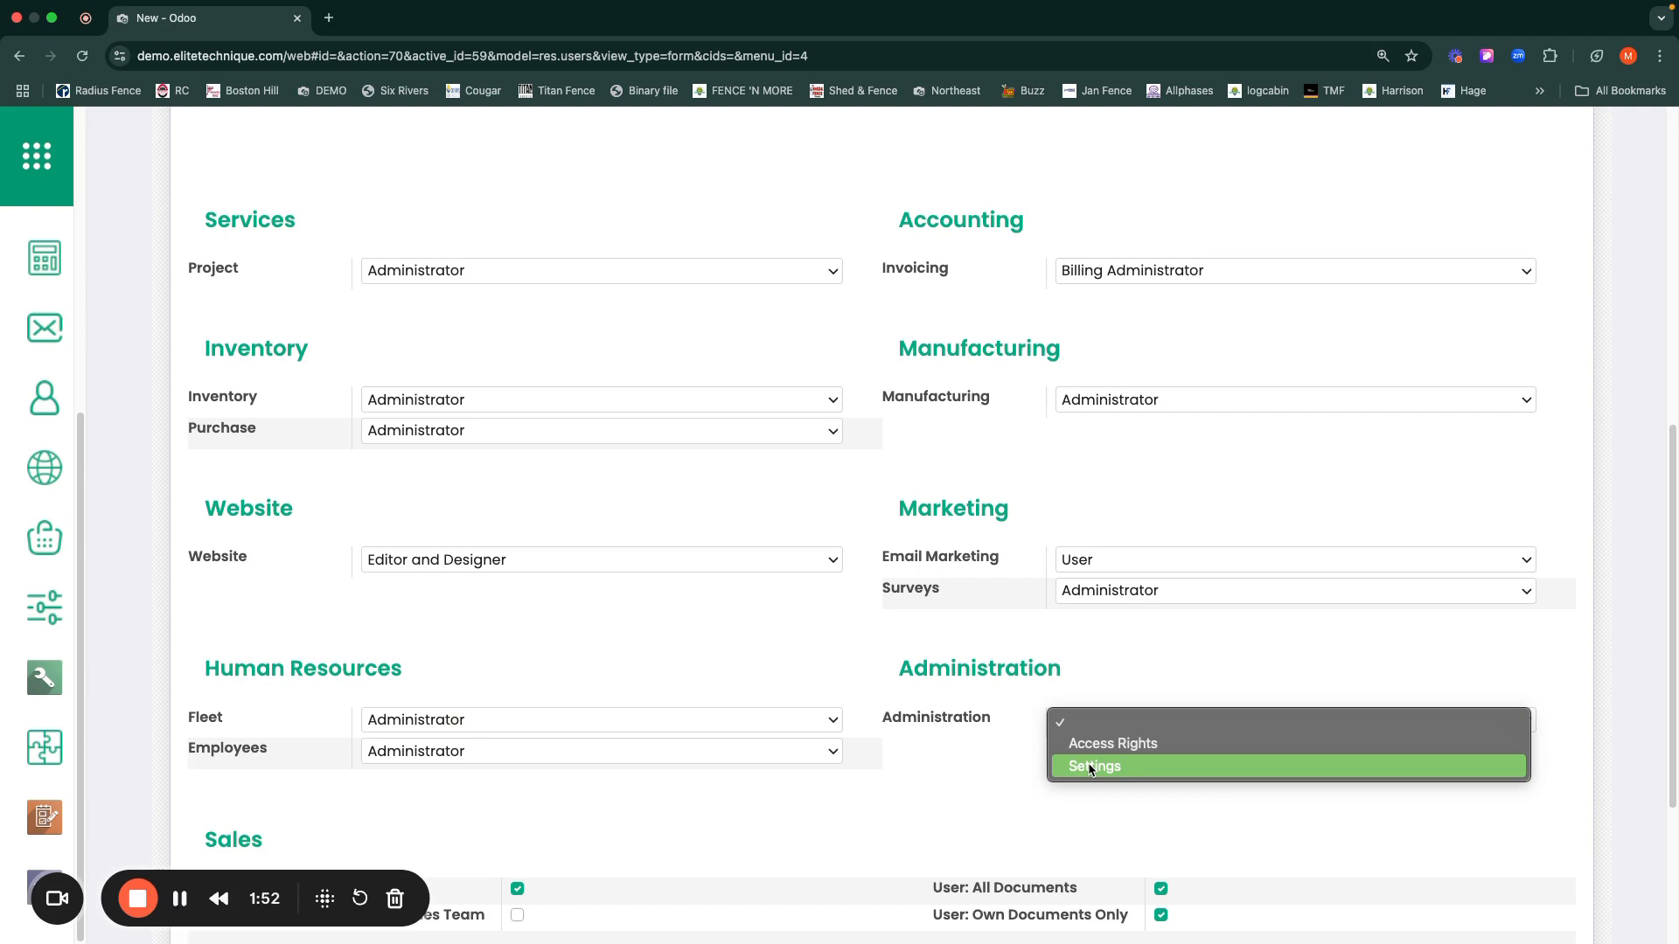
left_click(1068, 719)
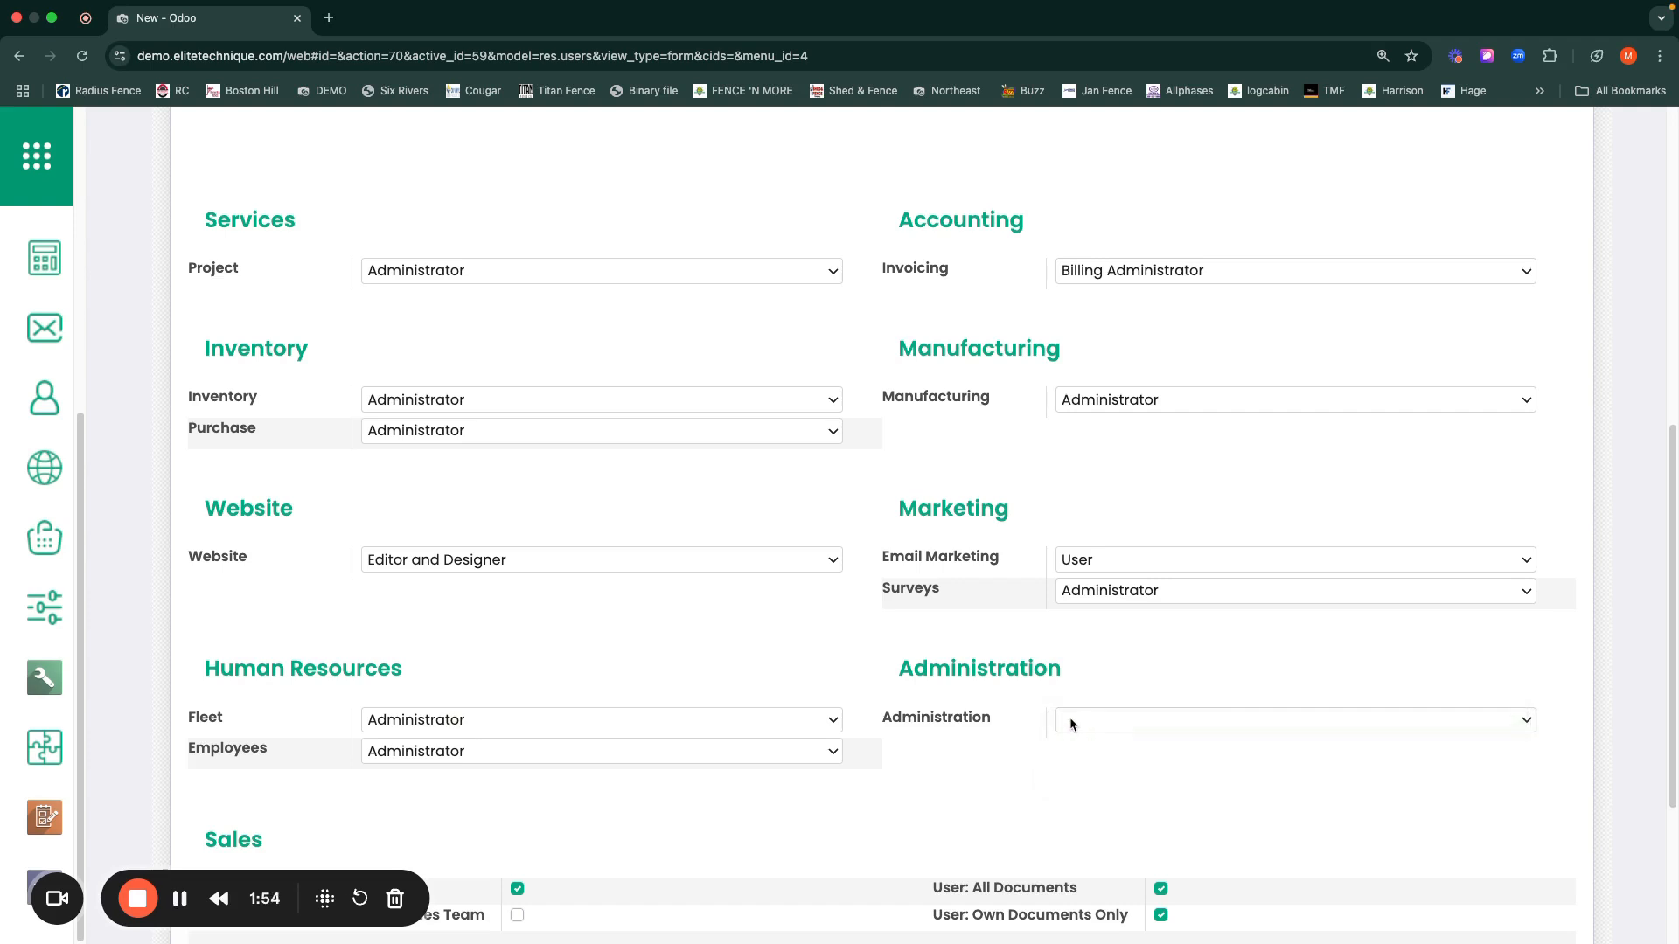
left_click(1087, 722)
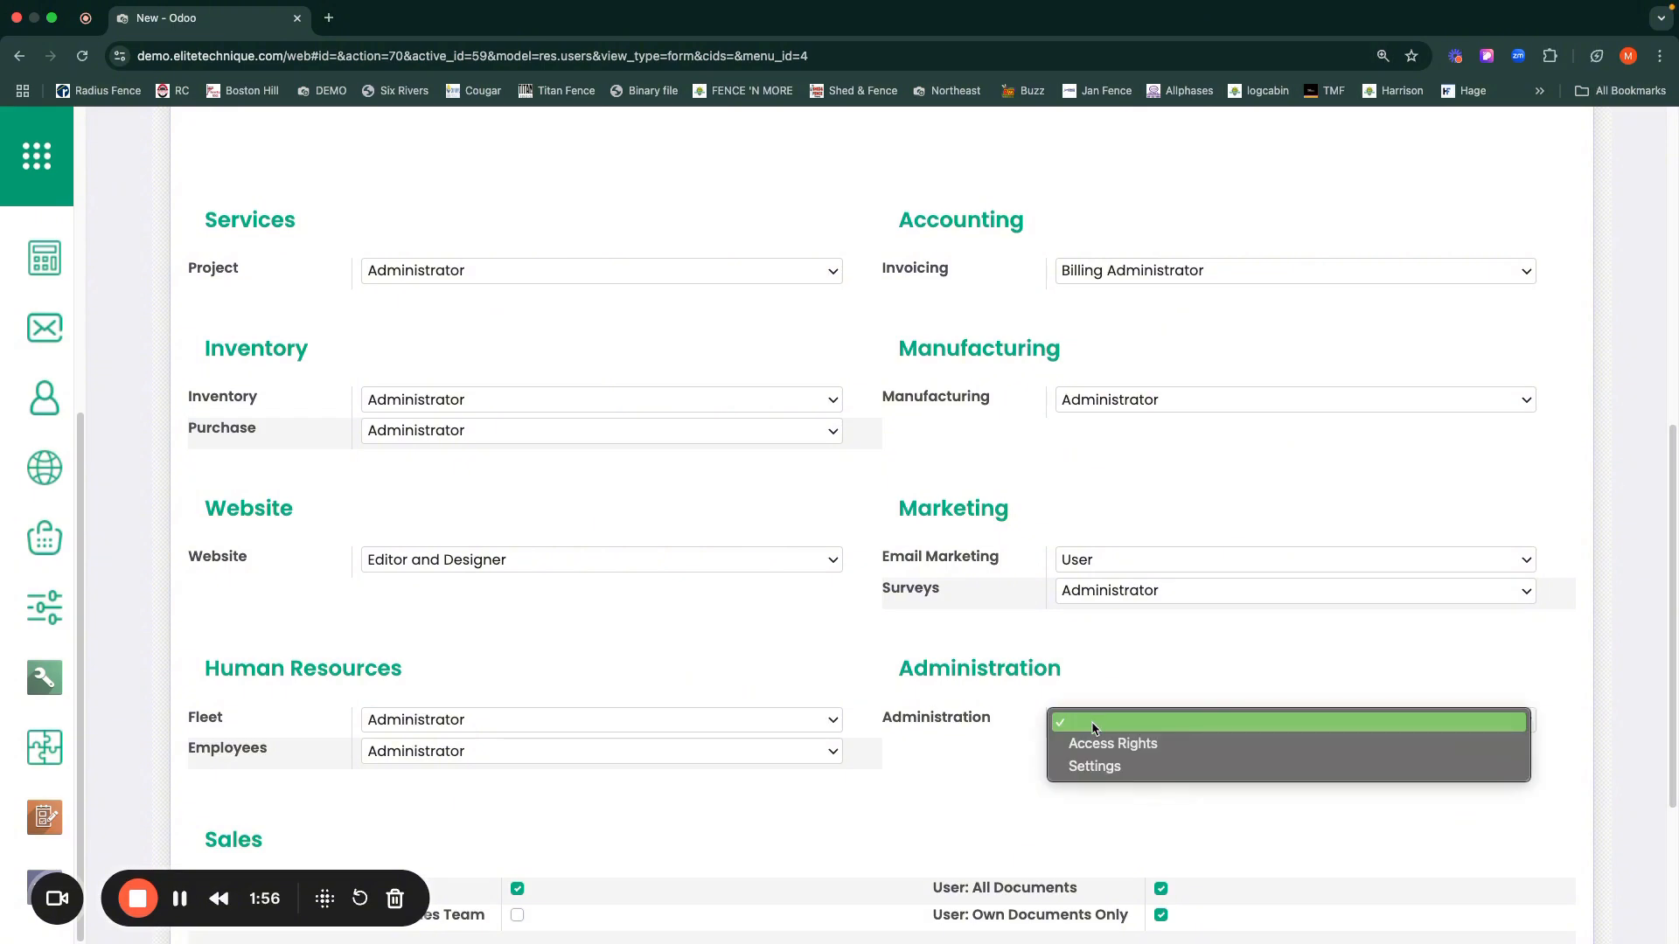
left_click(1091, 749)
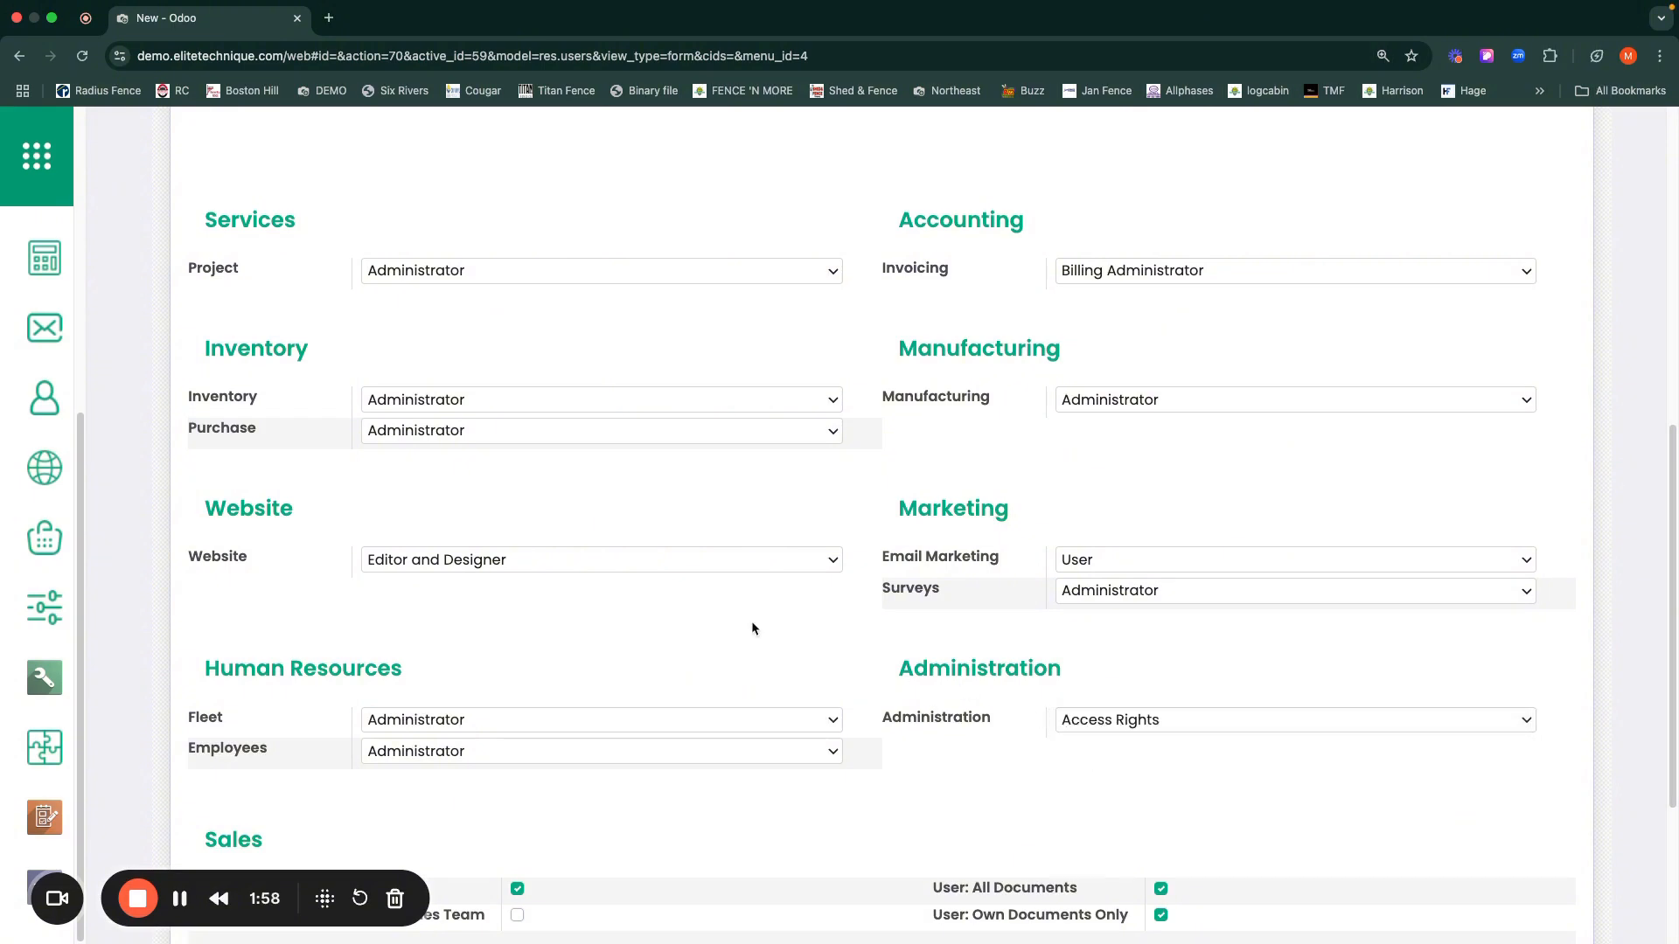
Step: Set the user's Manufacturing access level to Administrator
left_click(1135, 397)
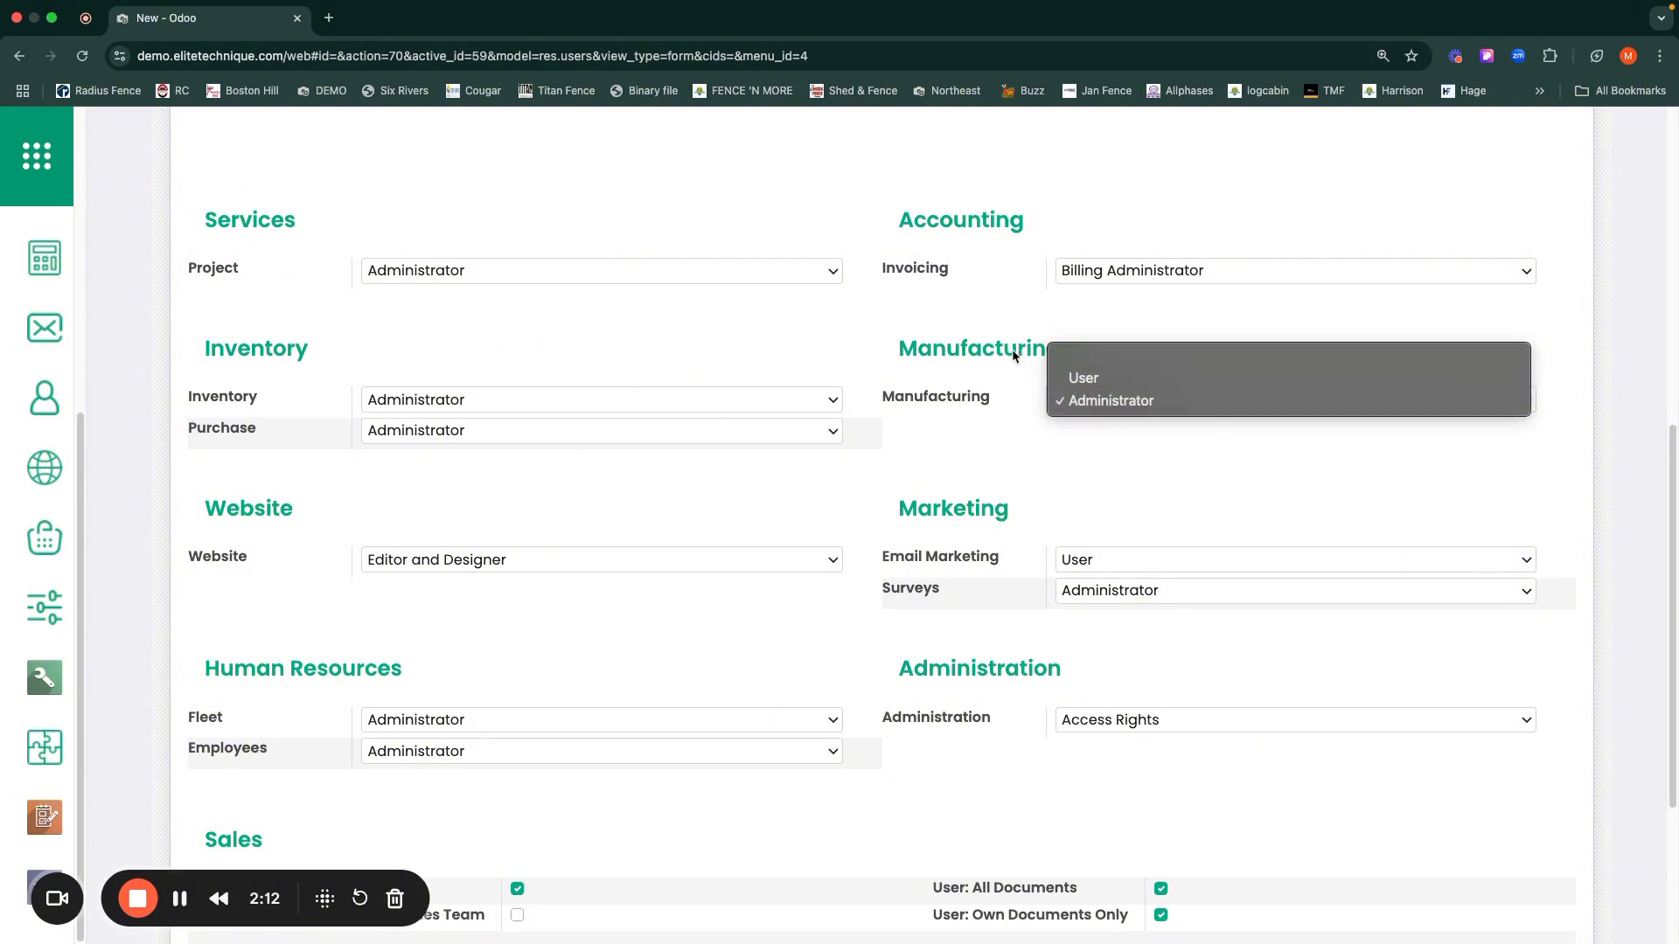
left_click(1088, 357)
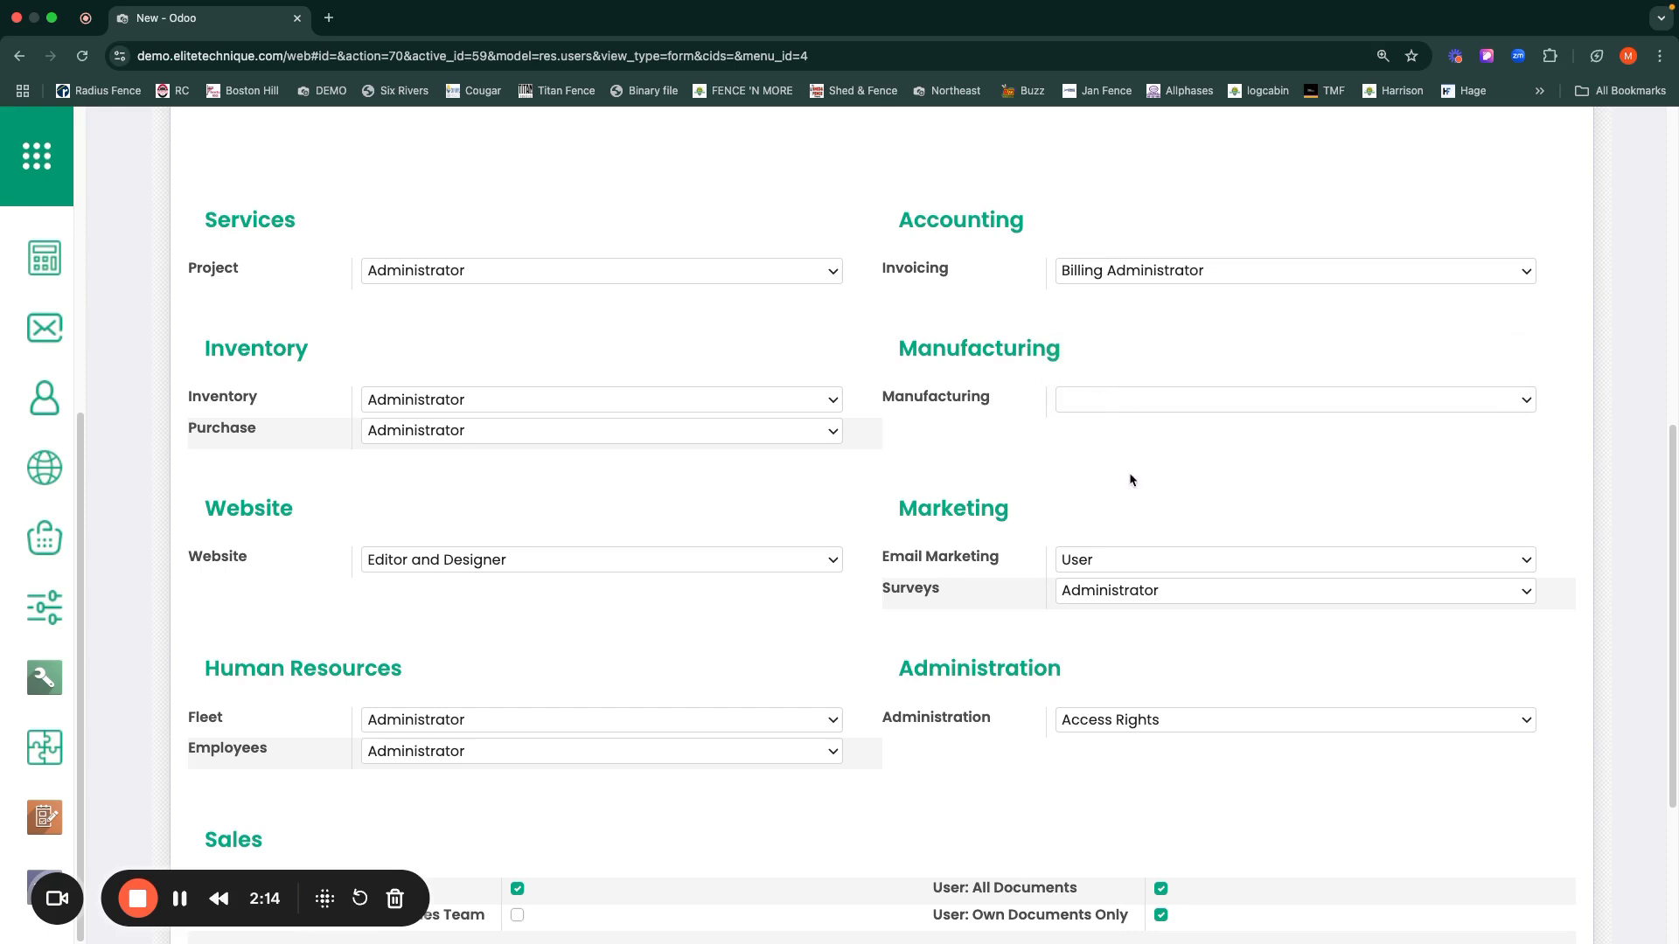
left_click(1088, 403)
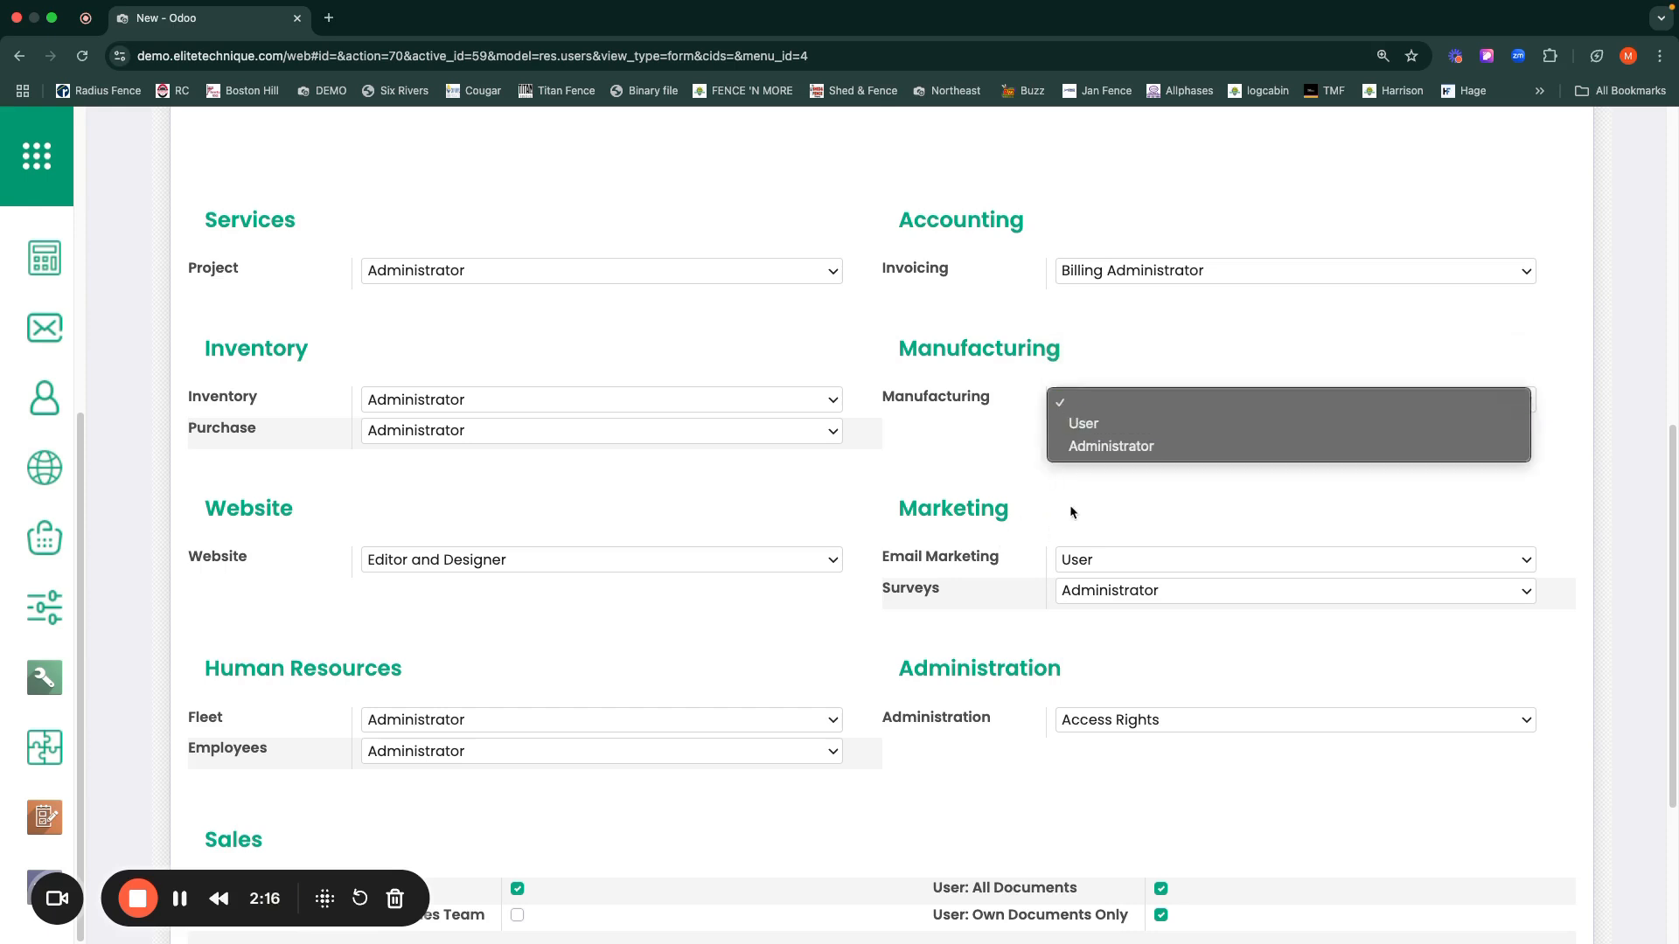
left_click(1090, 447)
Step: Scroll down the Access Rights tab to read the Sales access help
scroll(857, 643, "down", 5)
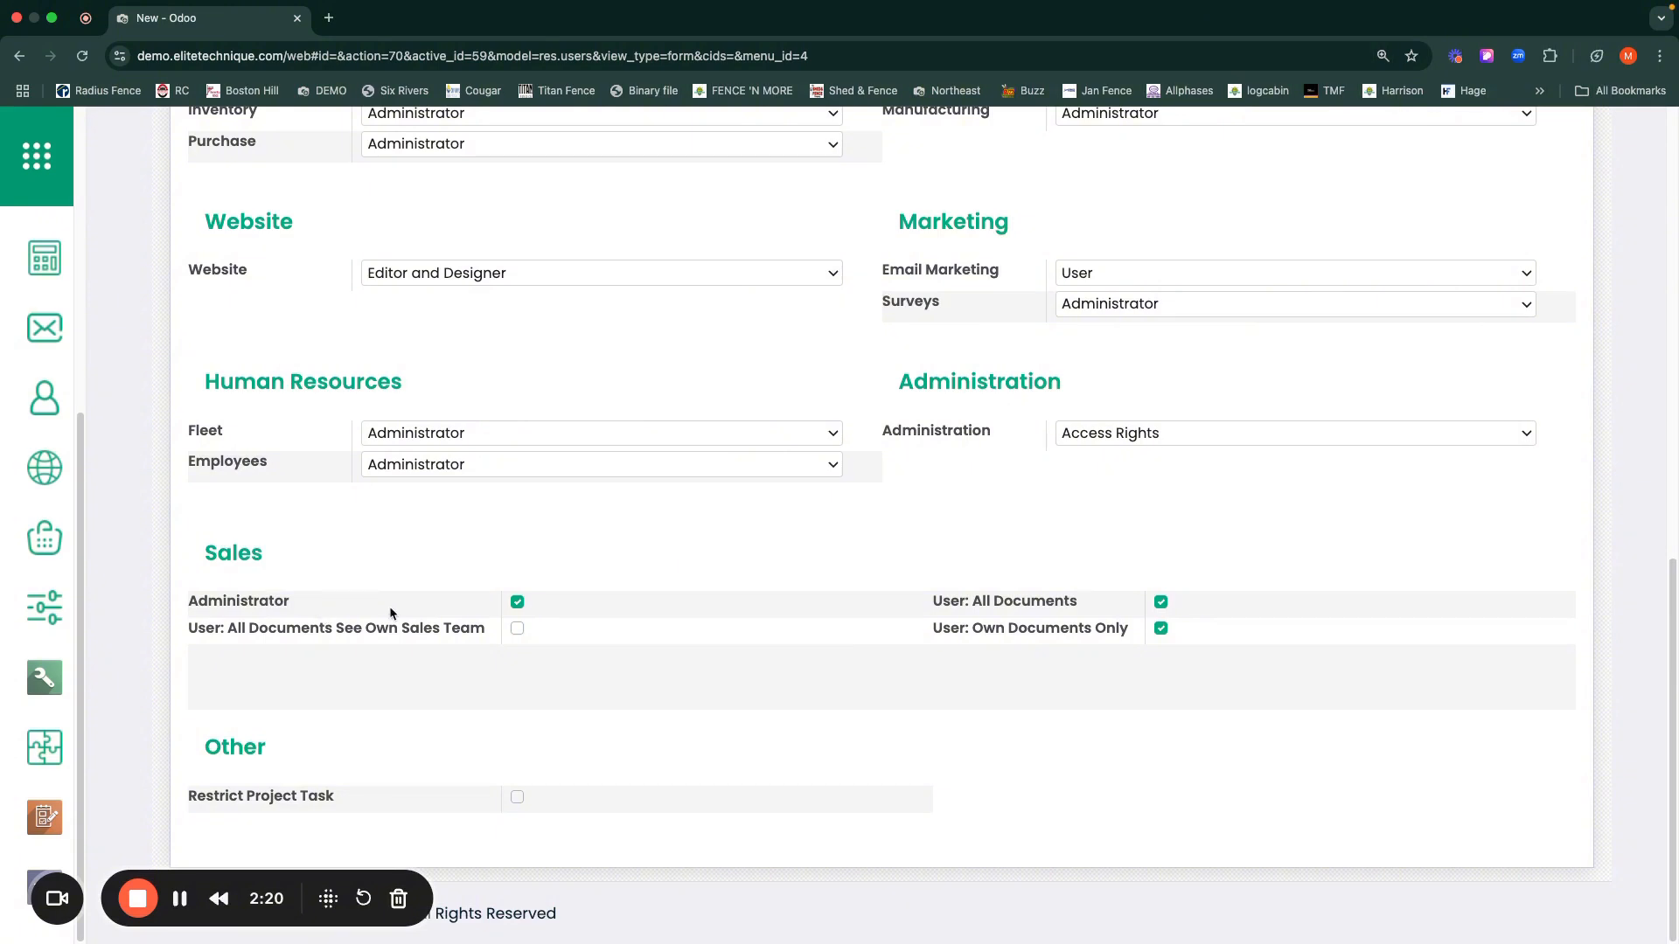
mouse_move(443, 644)
mouse_move(341, 638)
Step: Open the Preferences tab and click into the empty Email Signature field
scroll(507, 560, "up", 3)
scroll(508, 564, "up", 8)
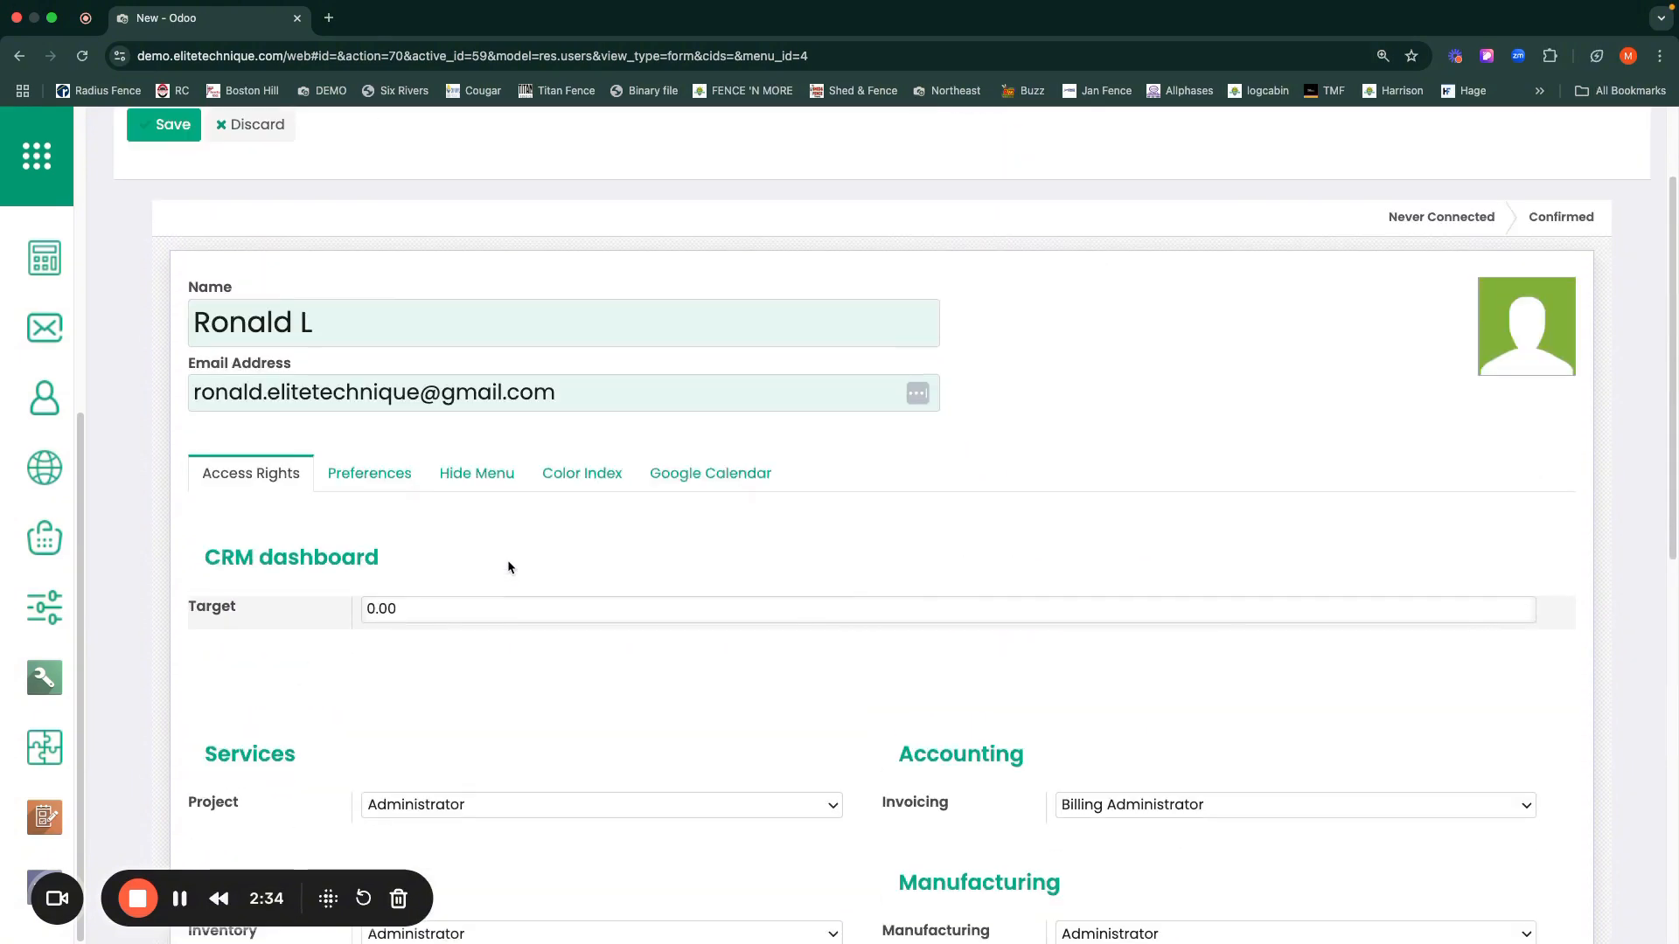
left_click(369, 473)
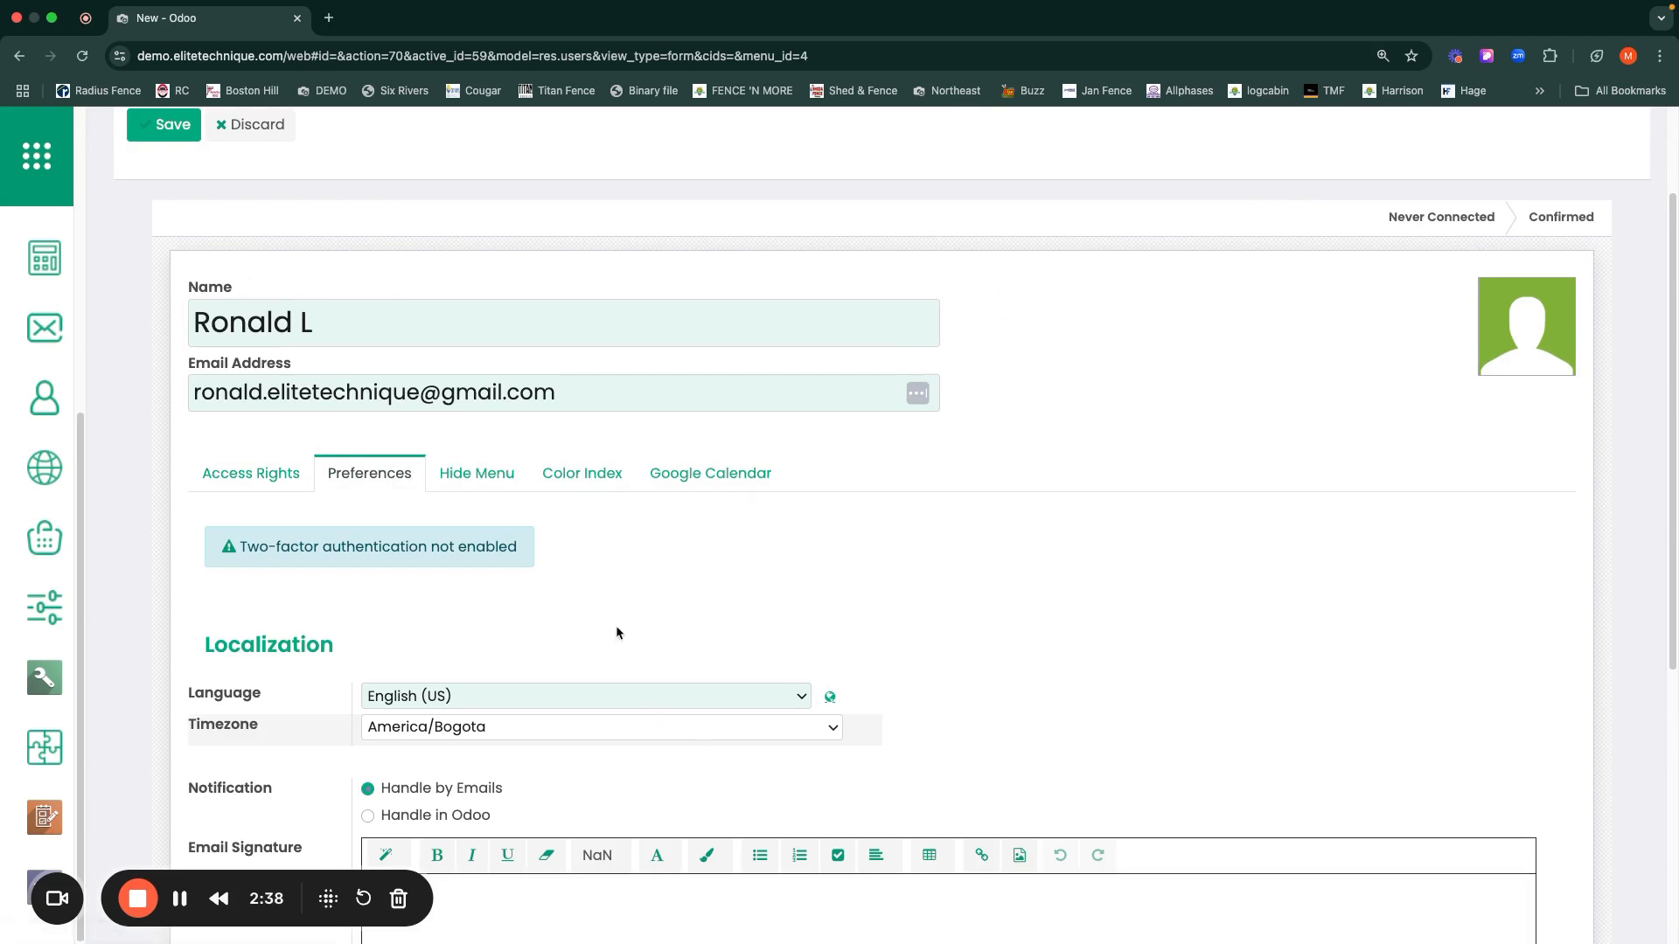
scroll(617, 628, "down", 3)
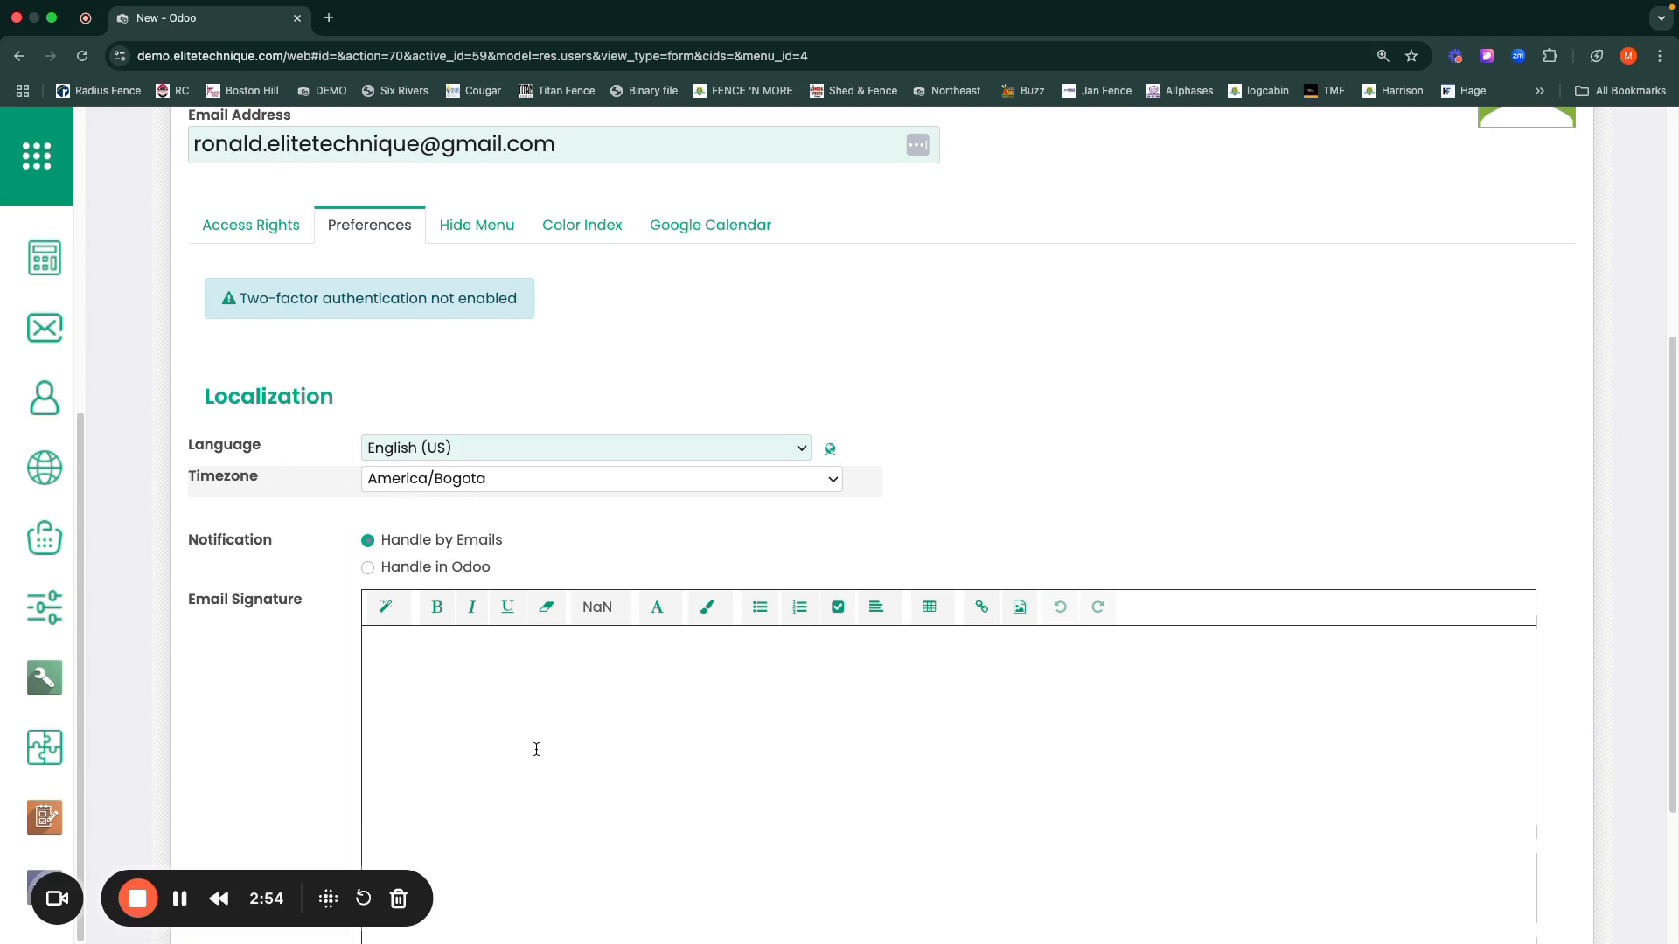
scroll(536, 749, "down", 1)
left_click(463, 748)
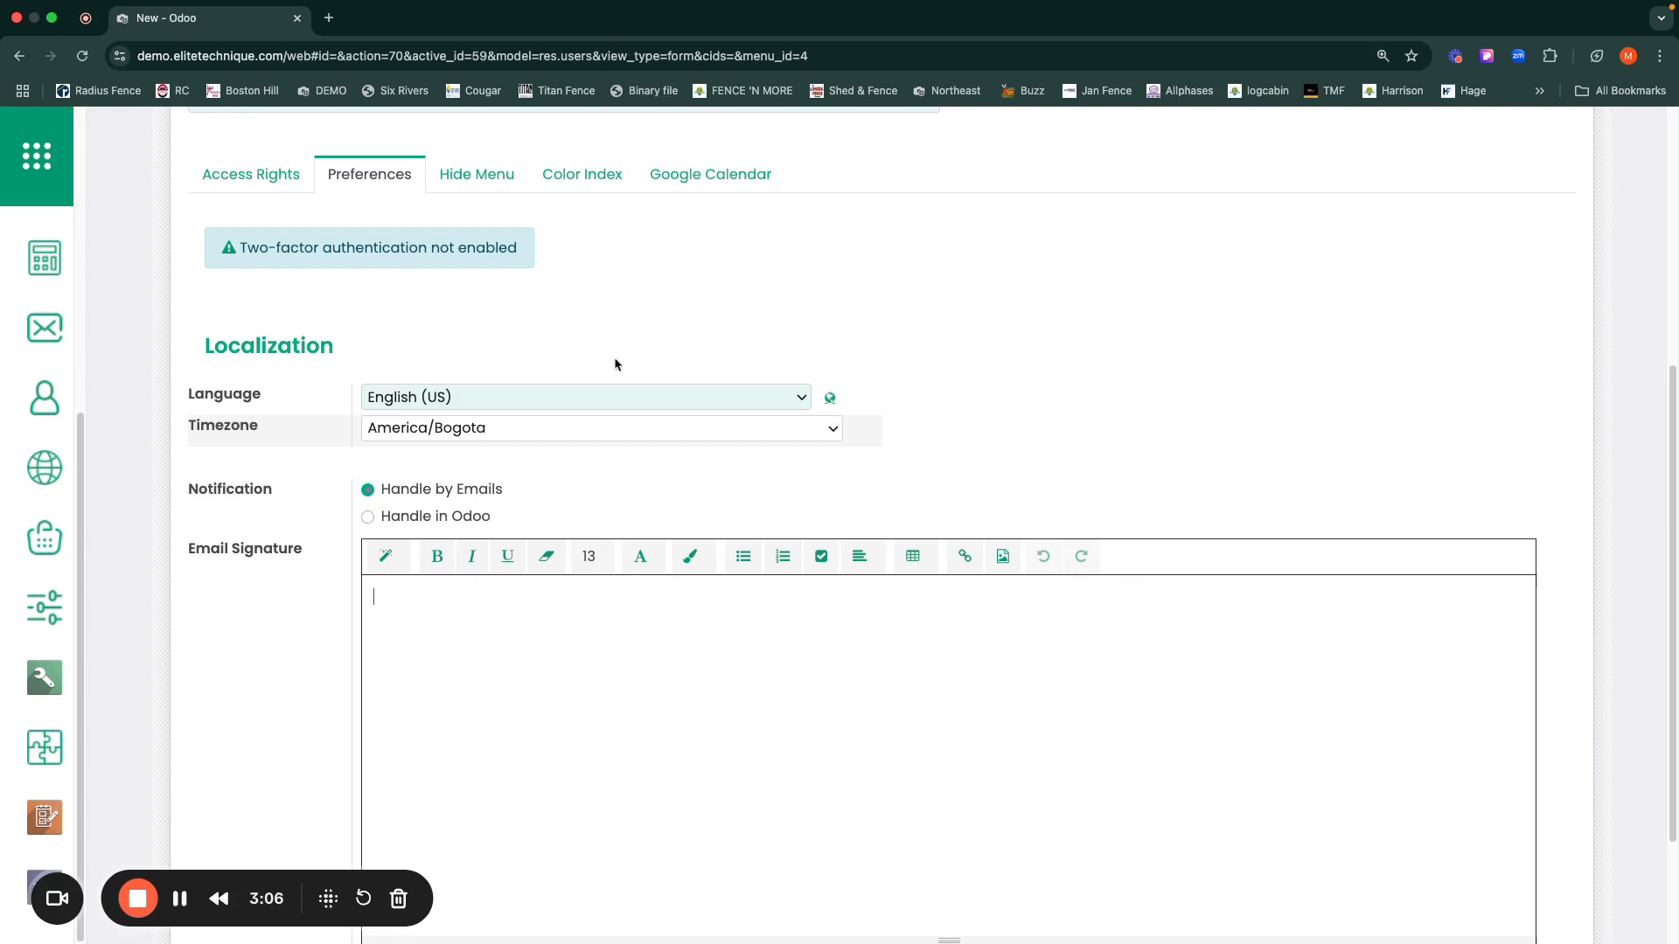
Step: Choose the green swatch on the Color Index tab, then go back to Access Rights
left_click(587, 178)
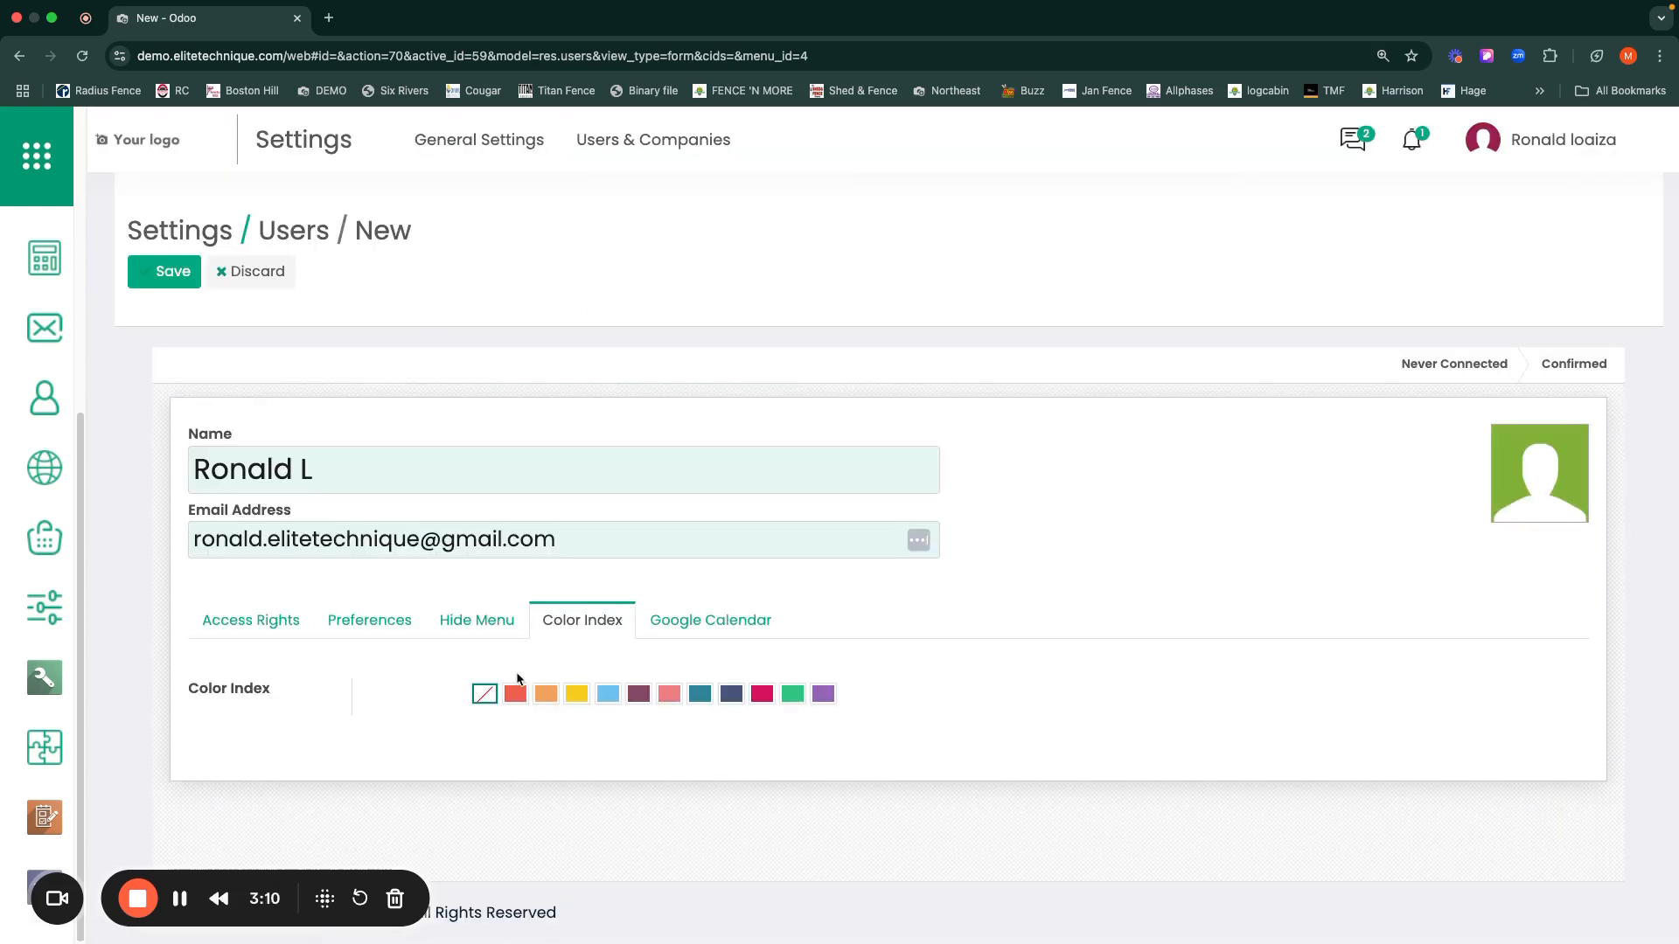
left_click(792, 695)
mouse_move(1495, 494)
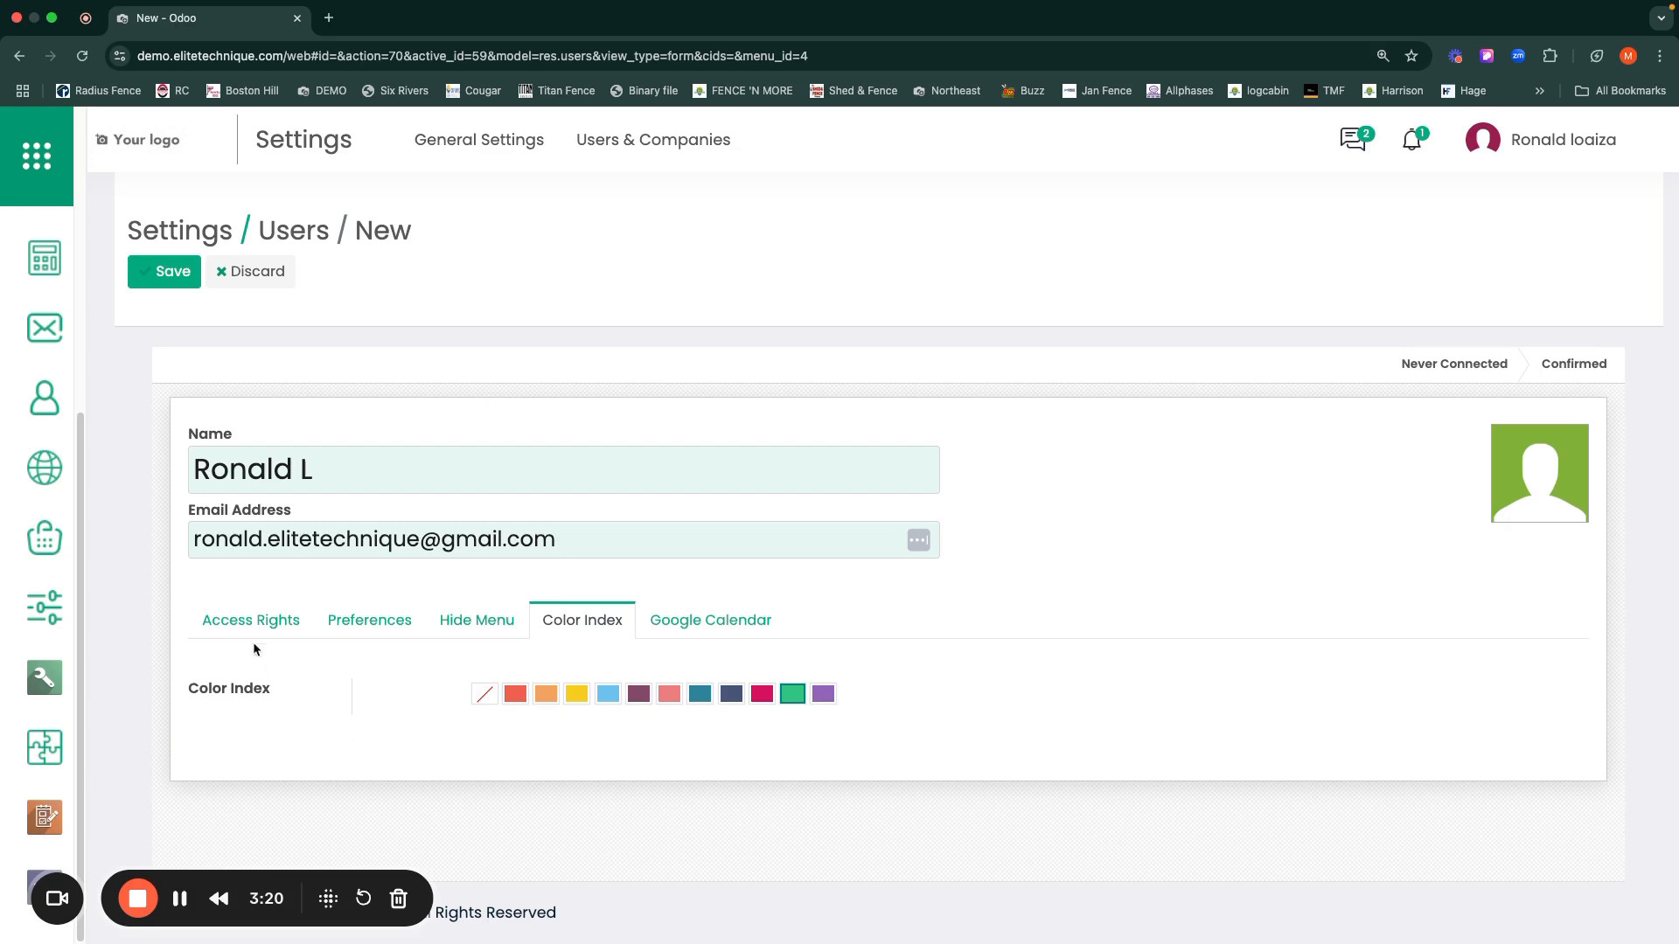
left_click(234, 621)
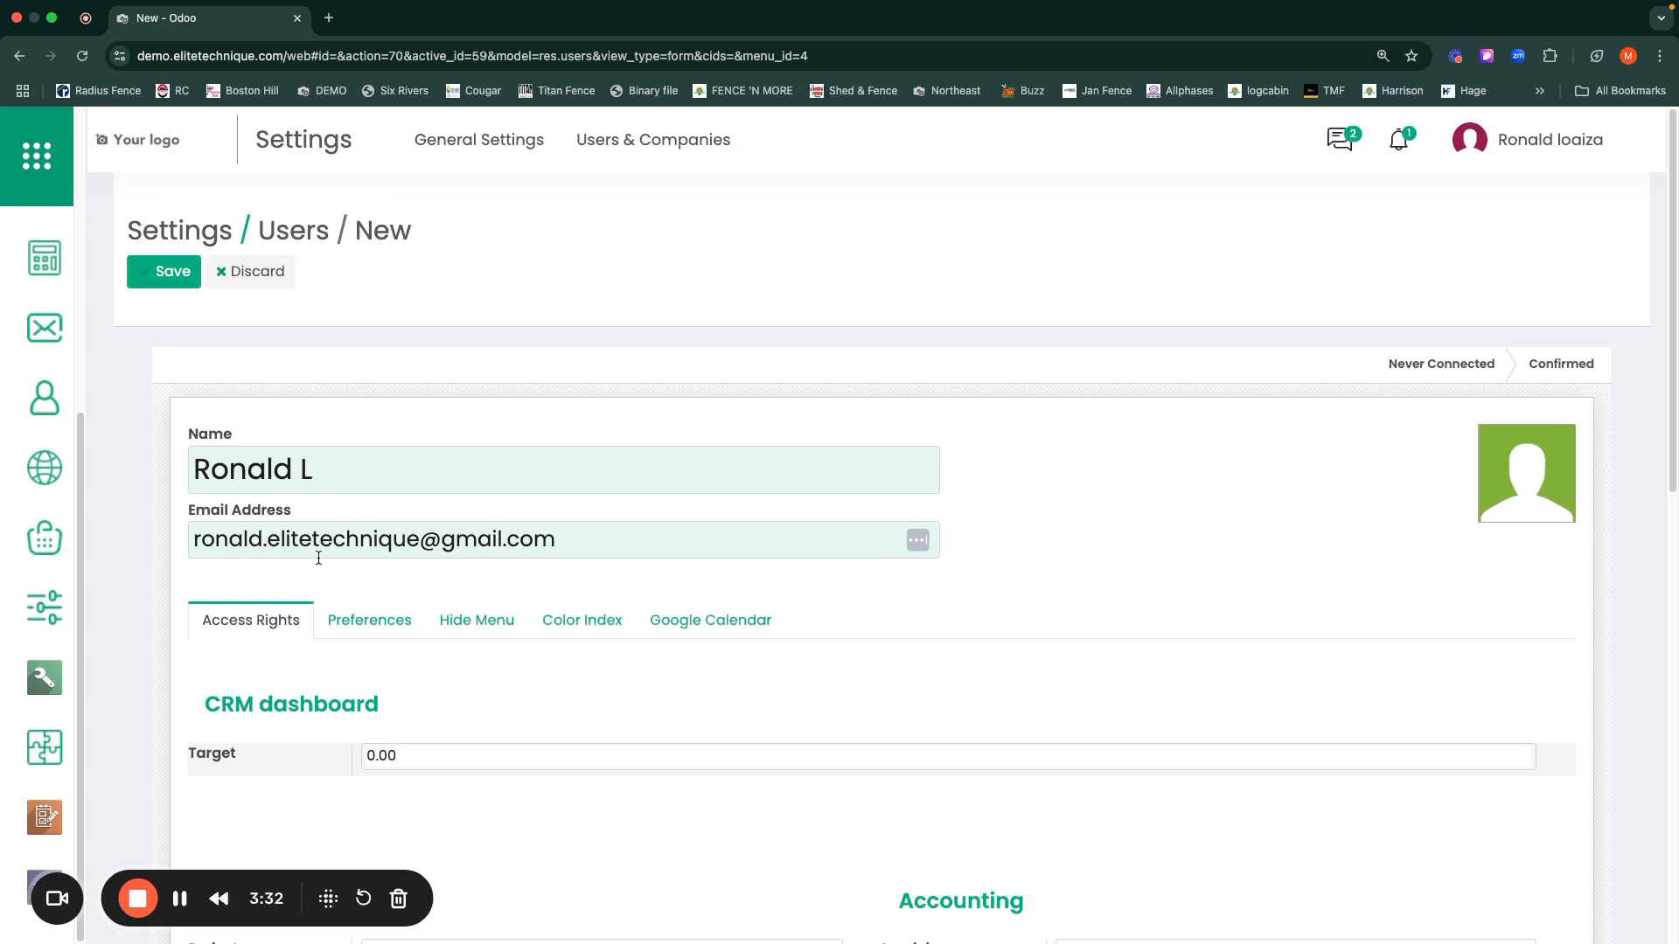
Step: Save the new user record, now listed as user 8 of 8
left_click(172, 274)
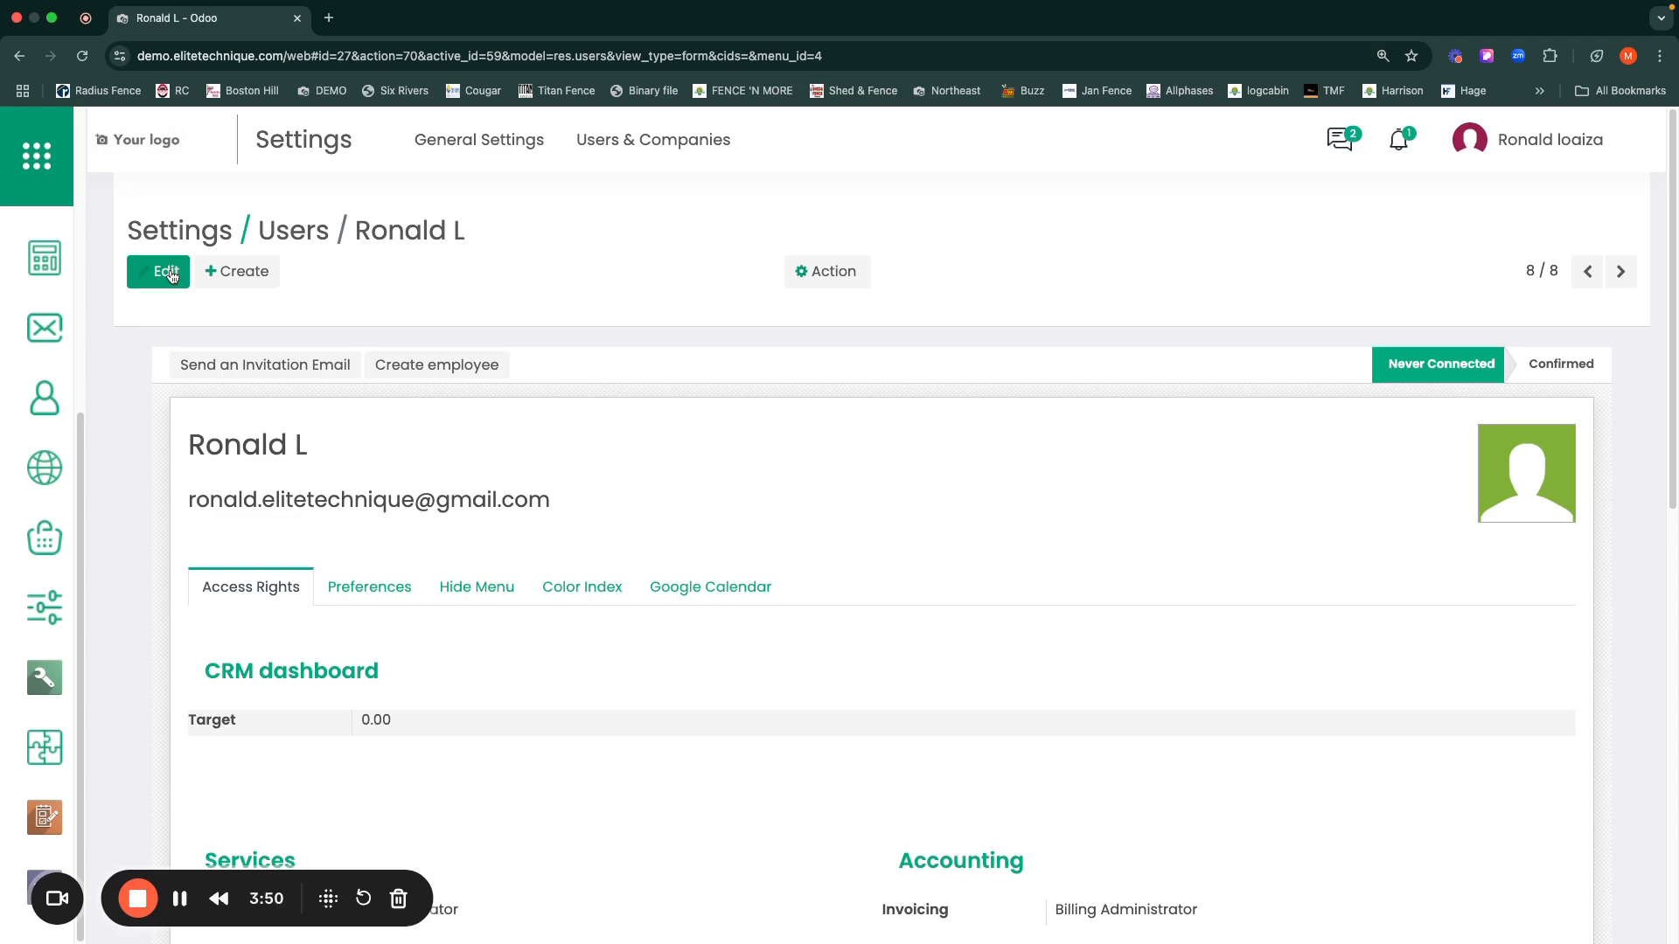
Step: Use Action > Change Password to give the user a new login password
left_click(829, 272)
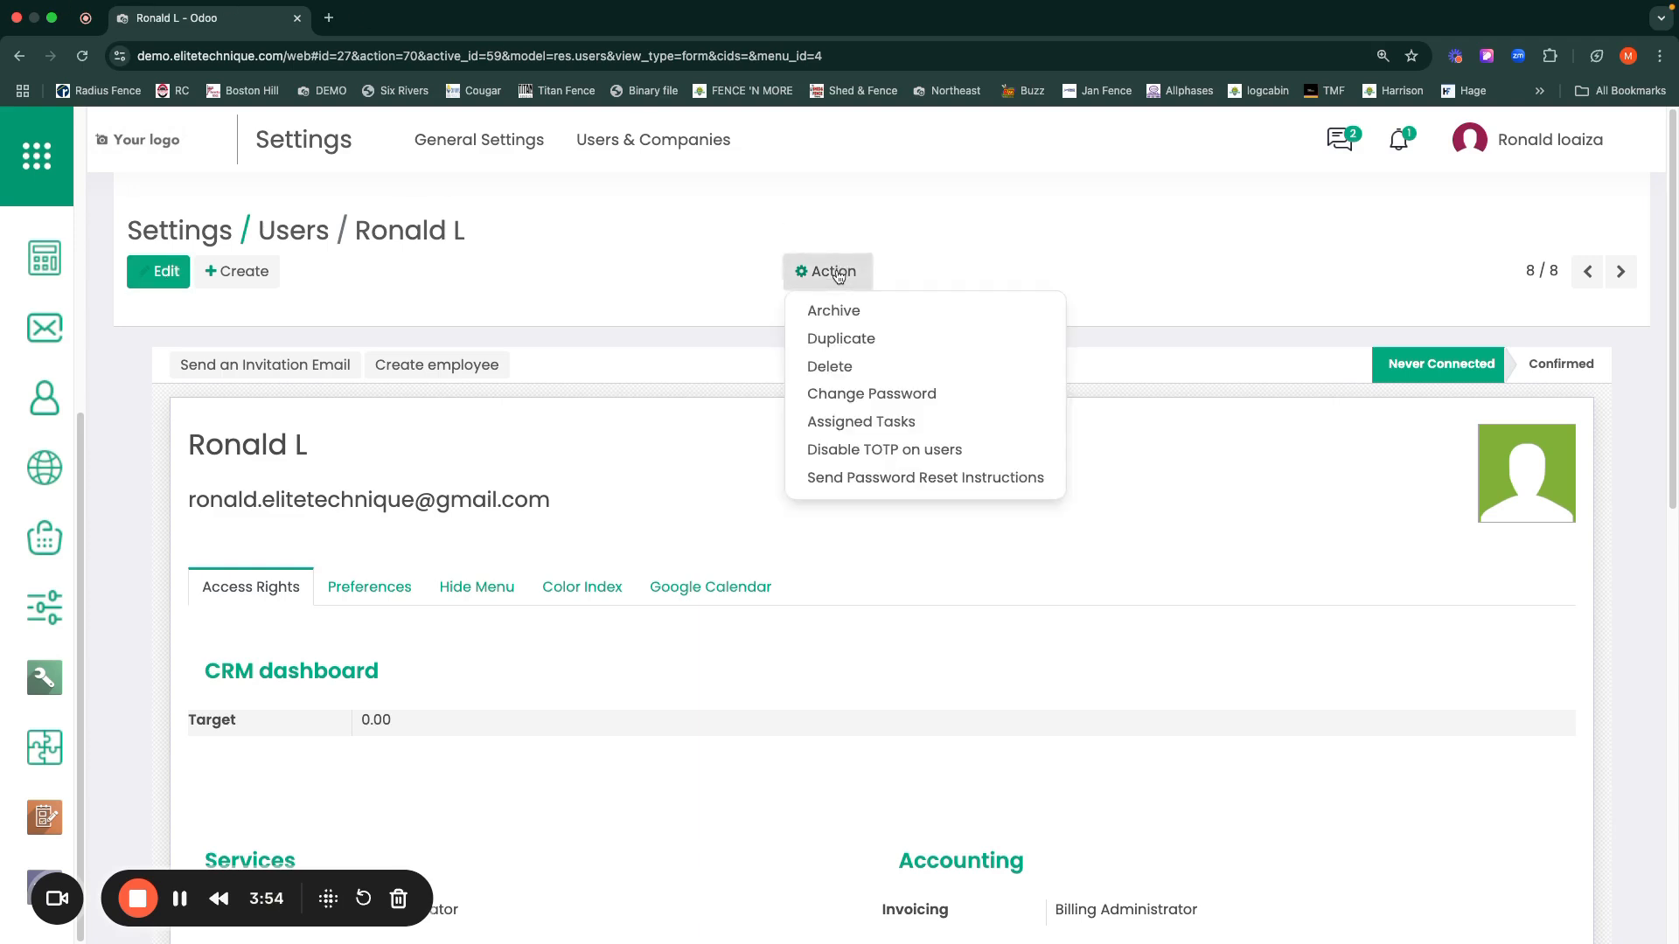
left_click(866, 394)
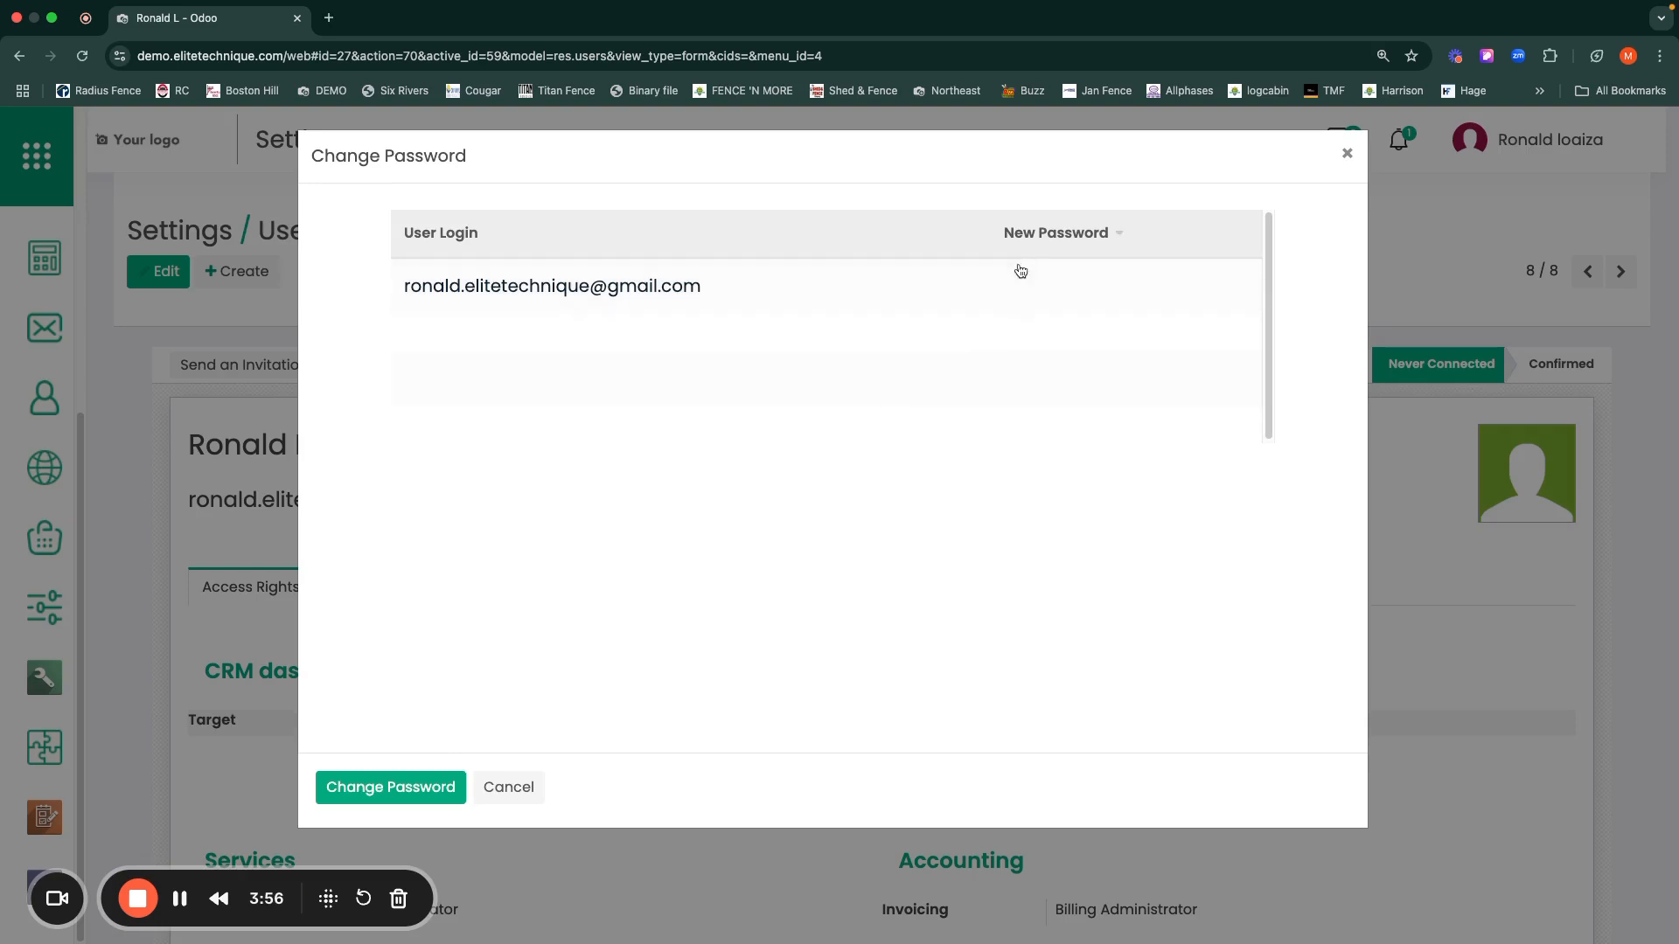
left_click(1019, 272)
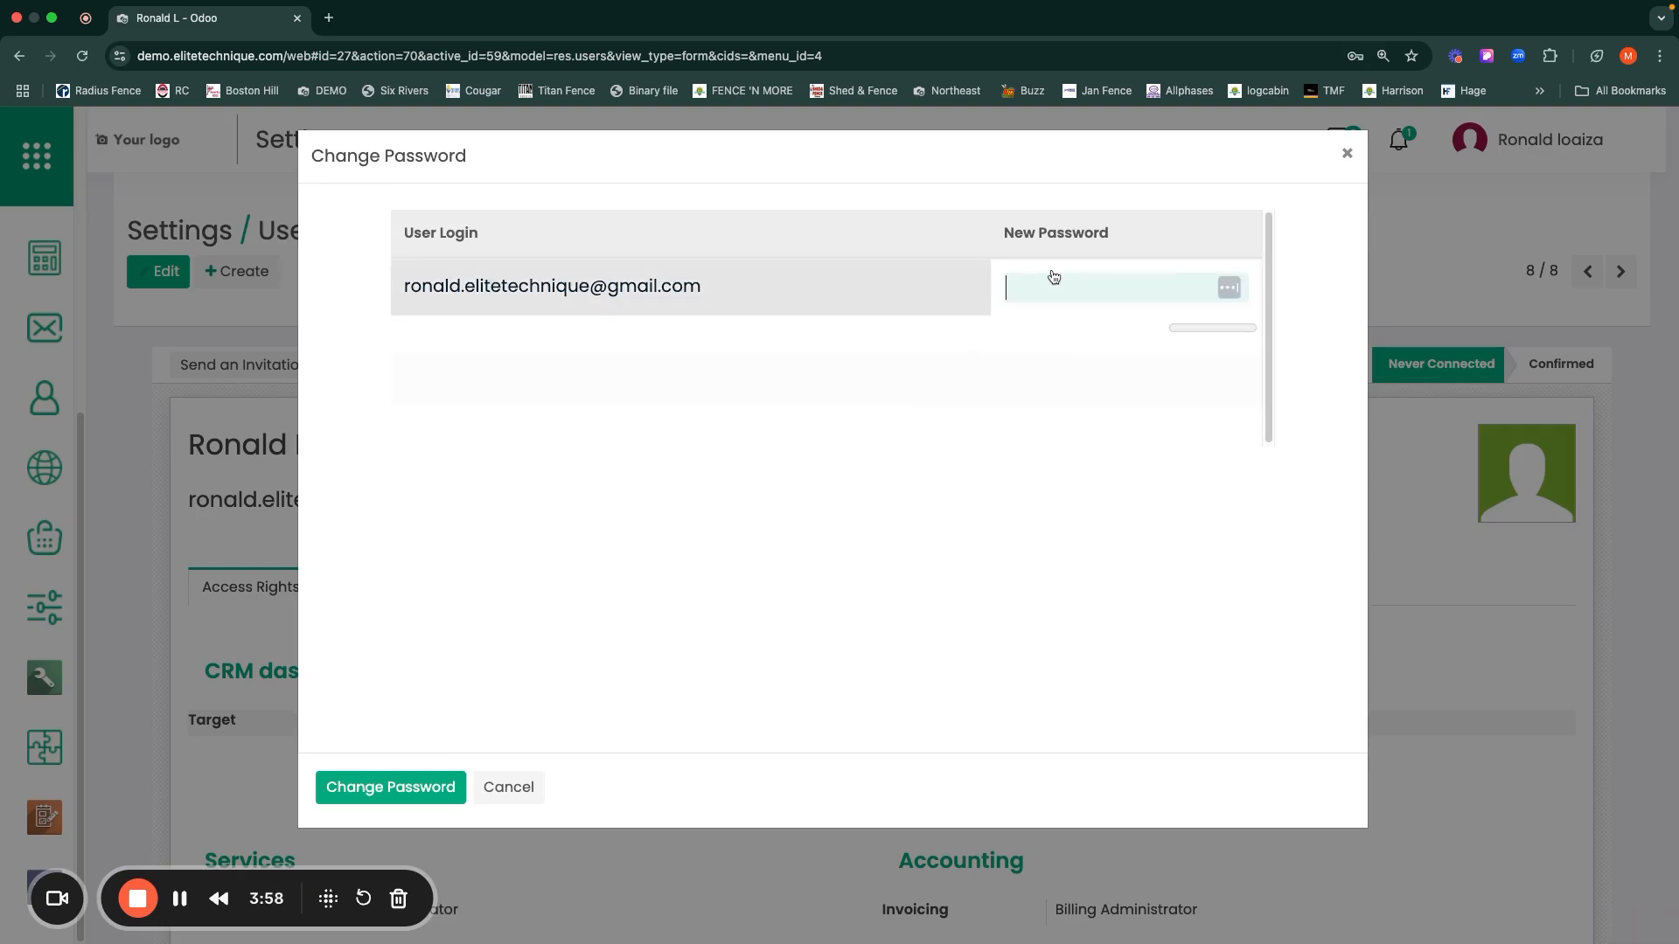
type("*****")
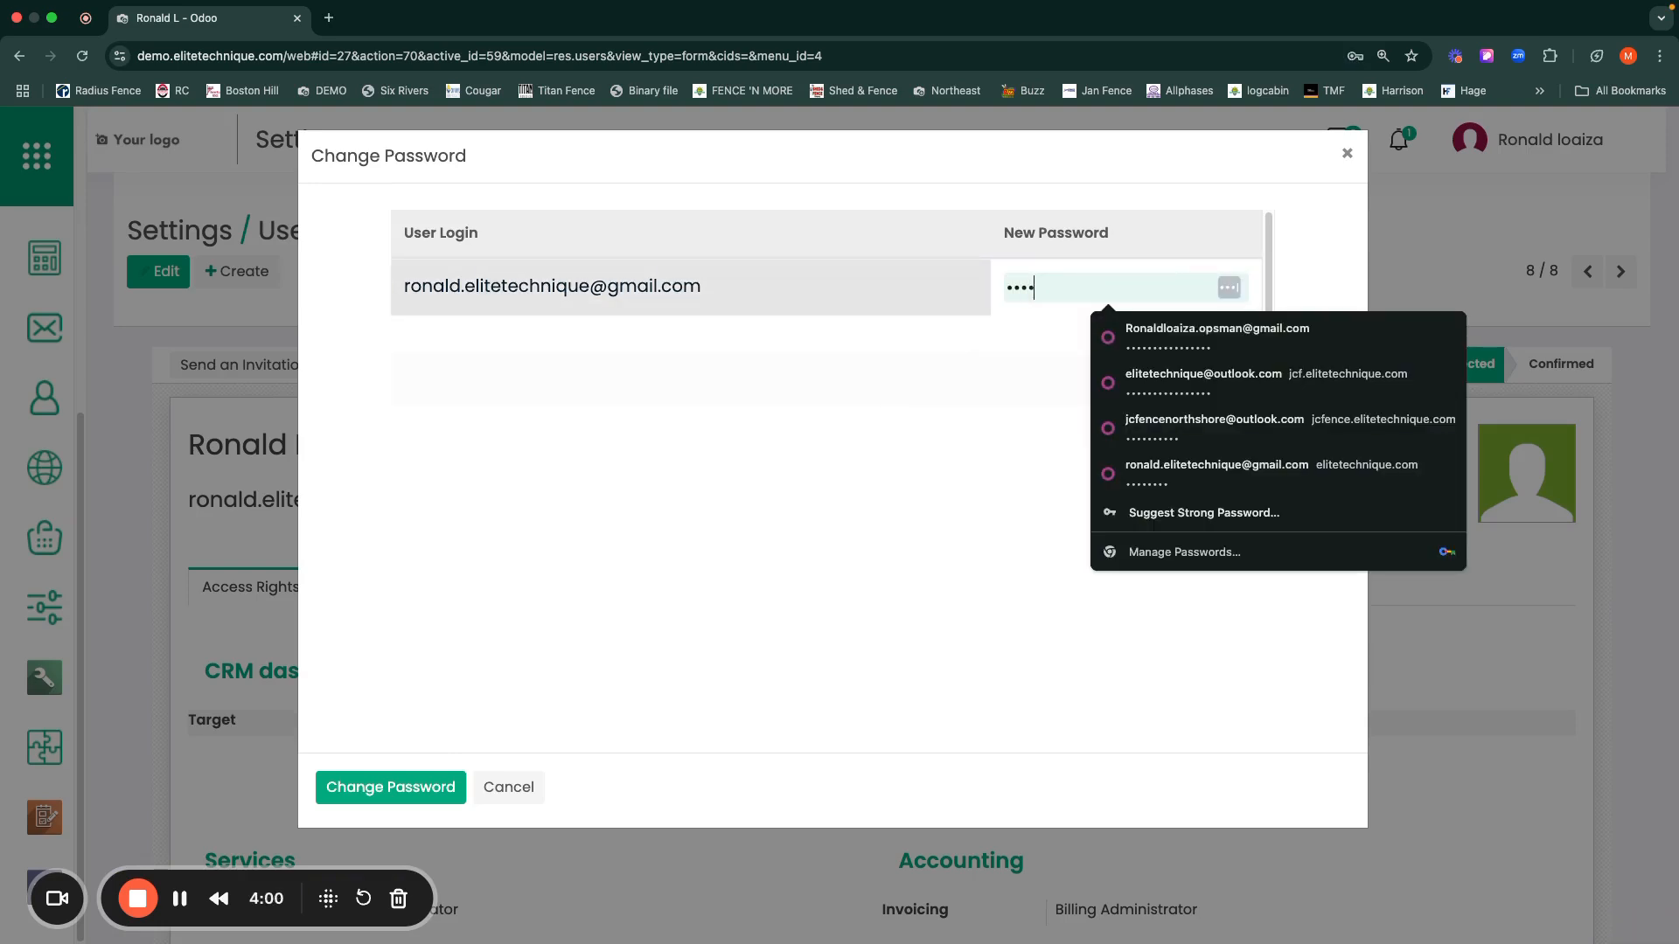
type("***")
left_click(390, 790)
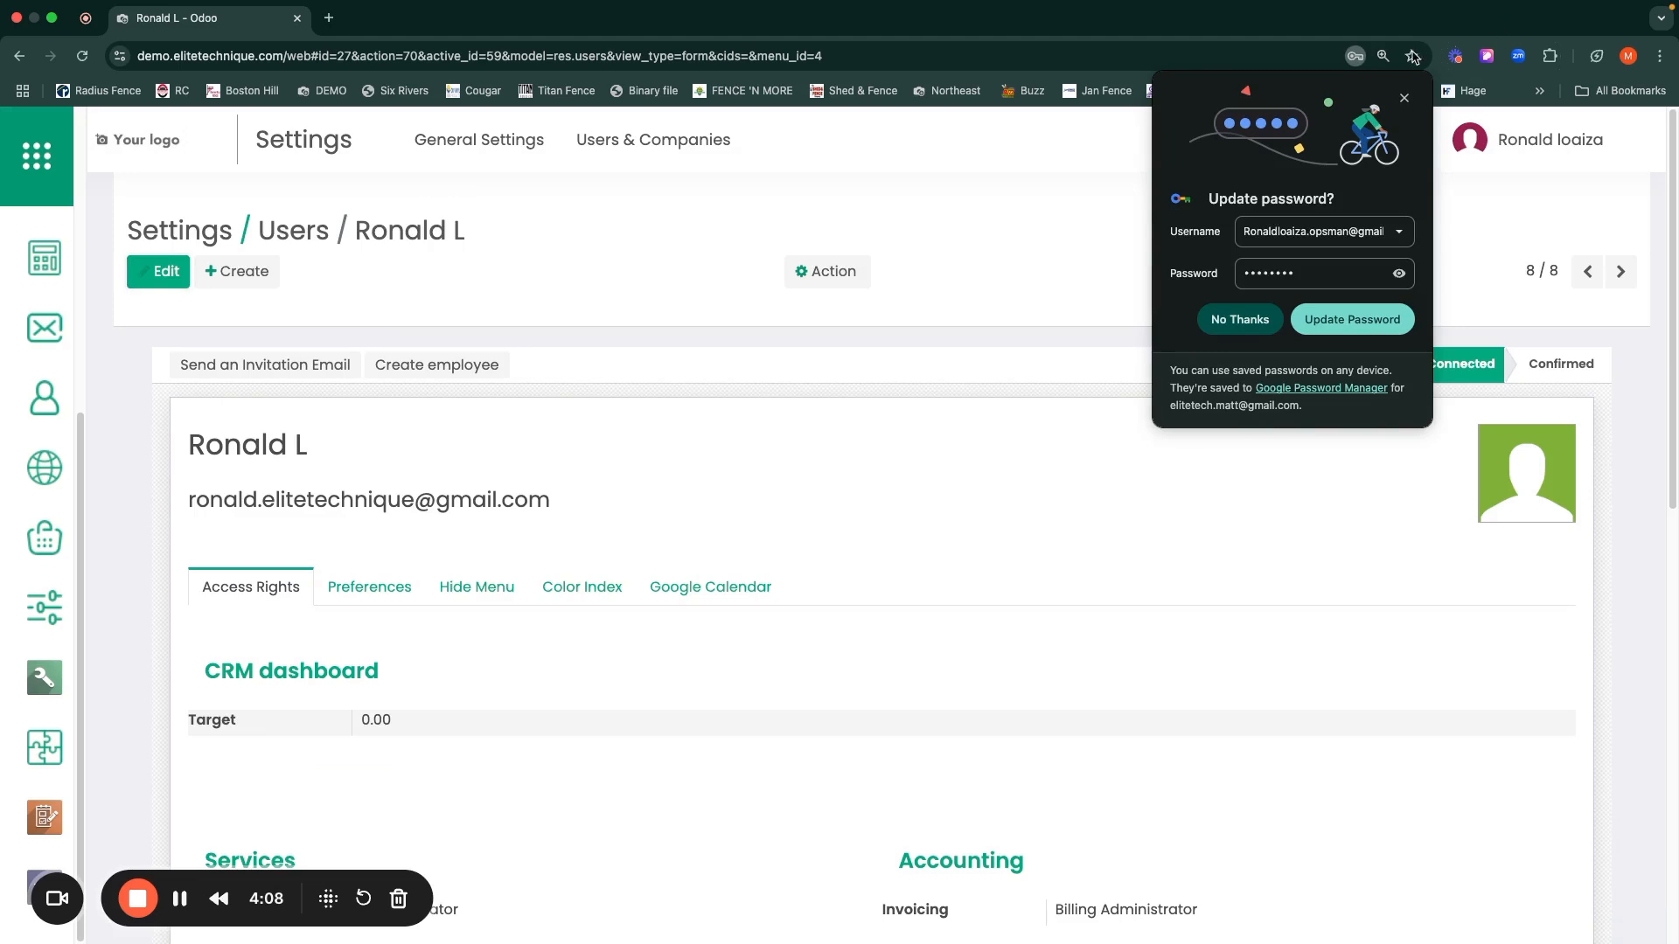
Step: Dismiss Chrome's Update password bubble and create an employee record for the user
left_click(1405, 101)
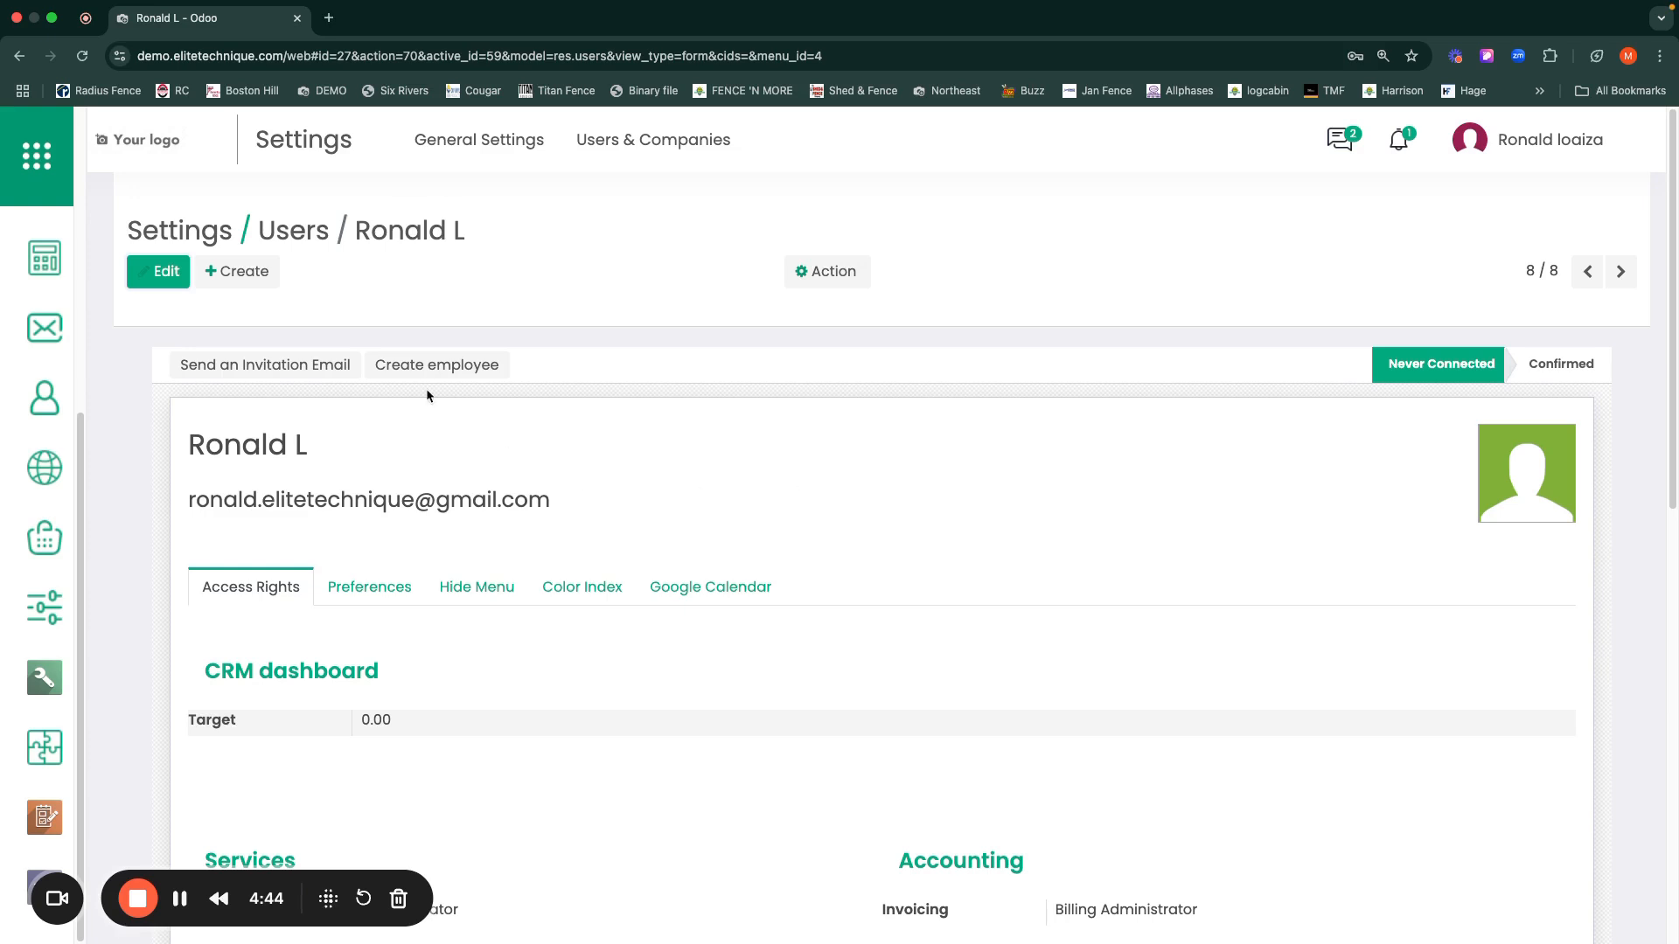
left_click(427, 366)
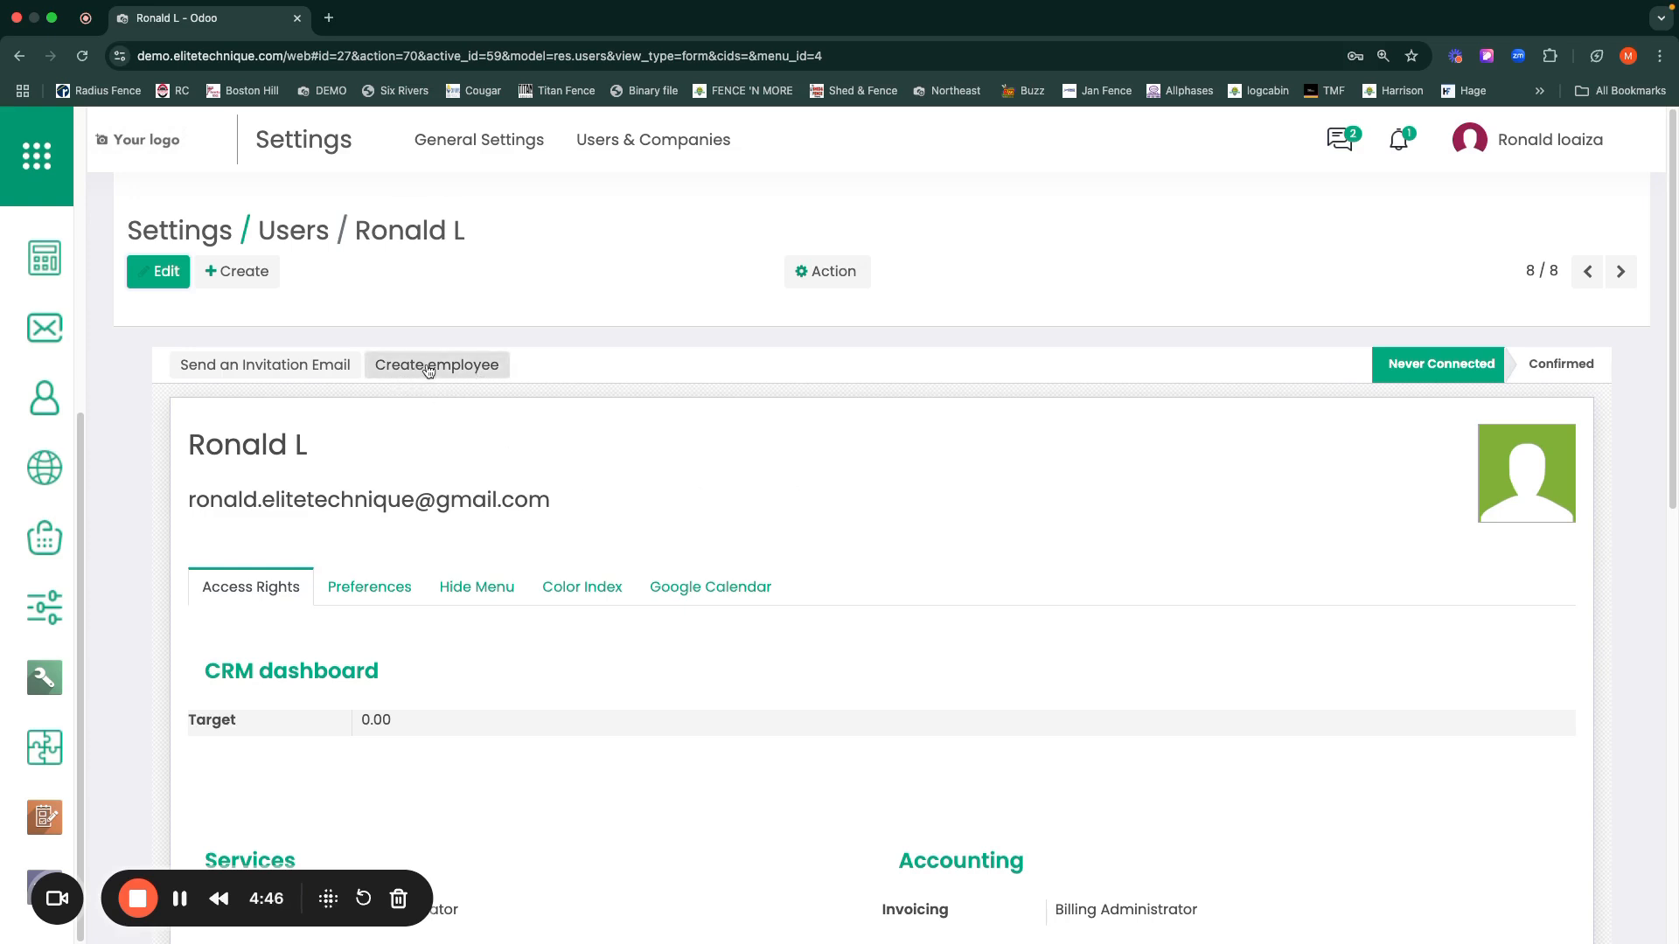